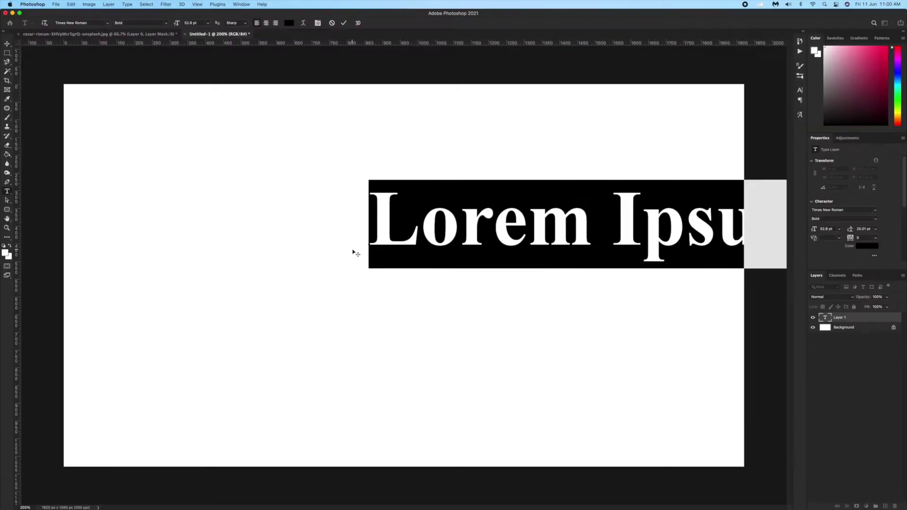
Step: Replace the placeholder with a bold serif letter J and enlarge it
type("J")
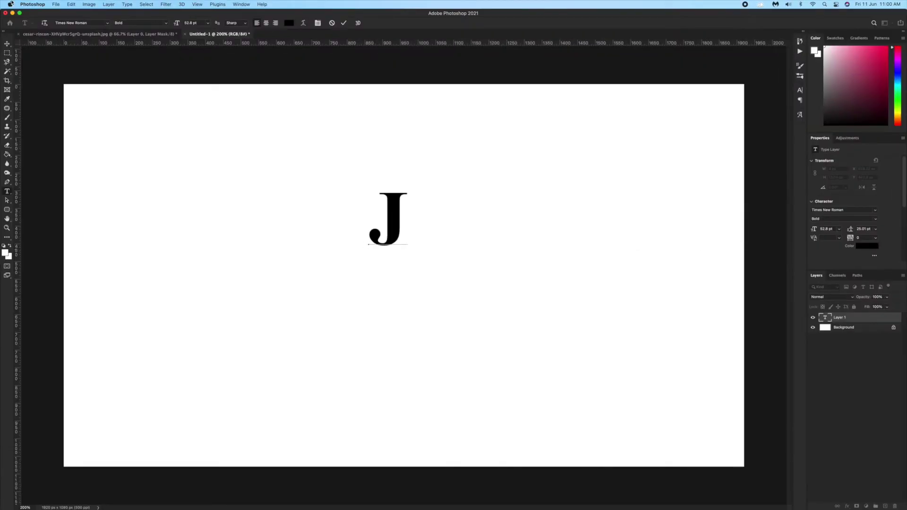
left_click(7, 43)
key("ctrl+t")
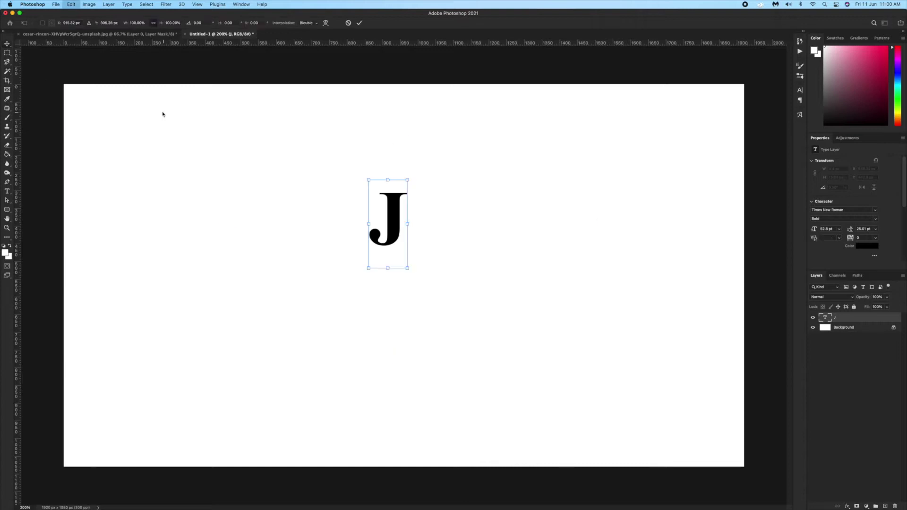
left_click_drag(368, 268, 174, 509)
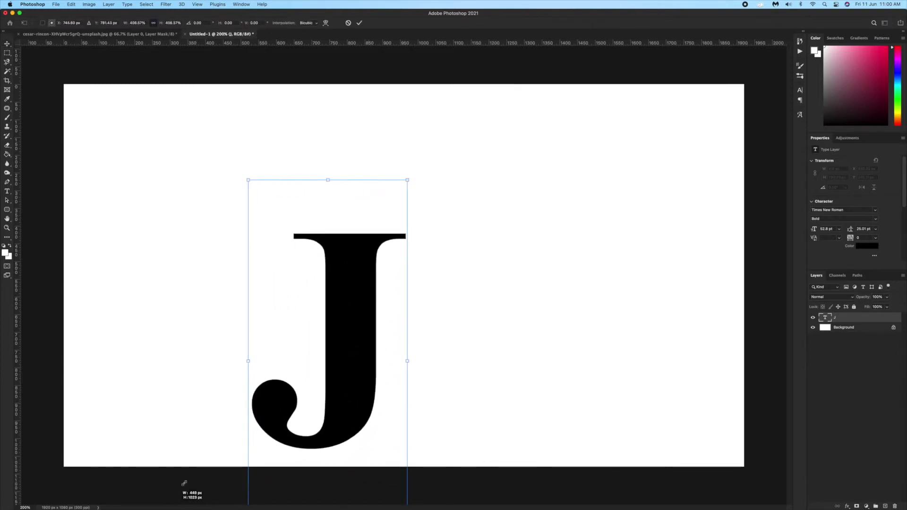
key("Return")
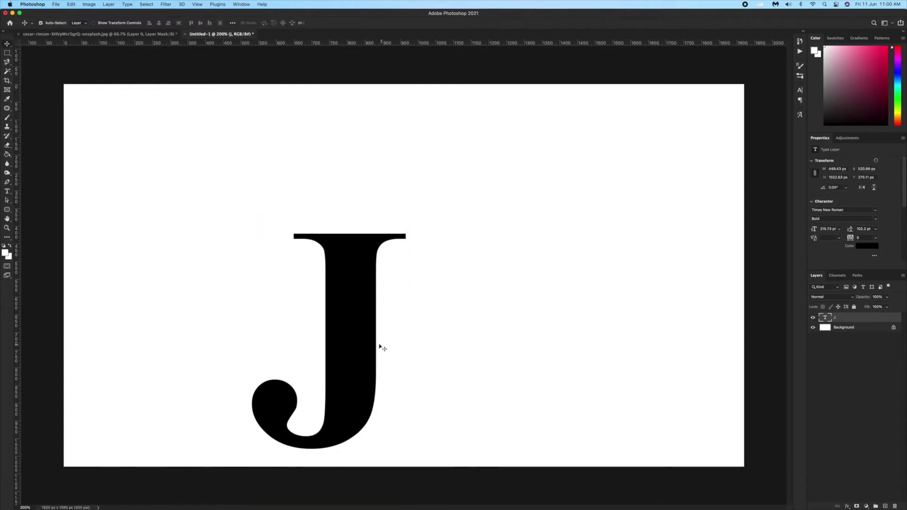
Step: Centre the J on the canvas and scale it to about 84.5%
mouse_move(357, 343)
left_mouse_down()
mouse_move(413, 282)
mouse_move(422, 282)
left_mouse_up()
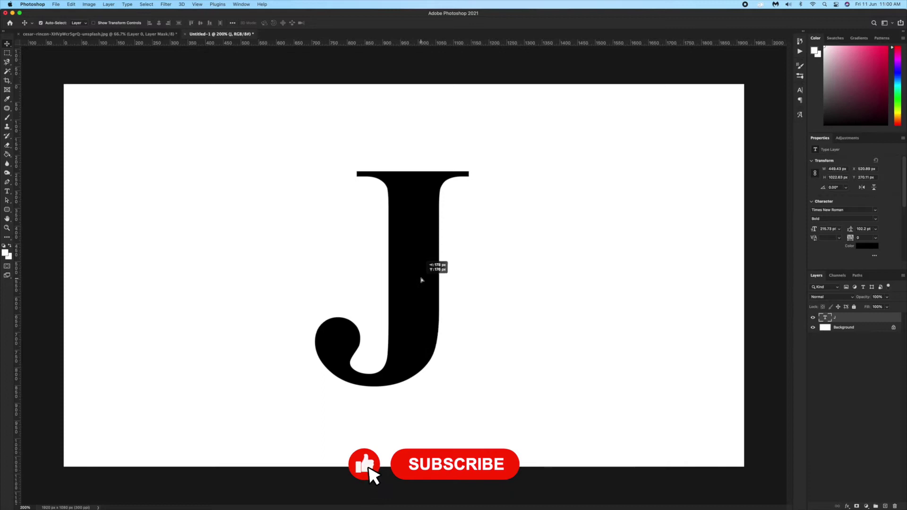
left_click_drag(423, 283, 421, 277)
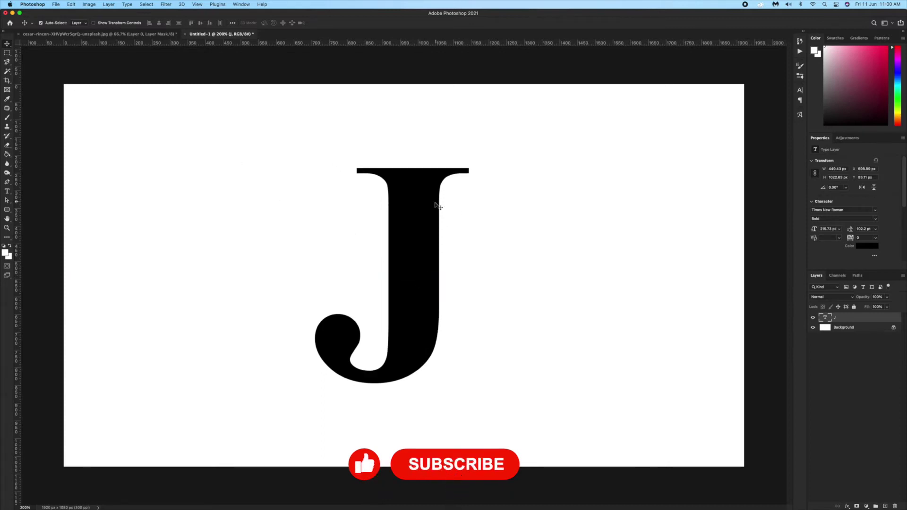
key("ctrl+t")
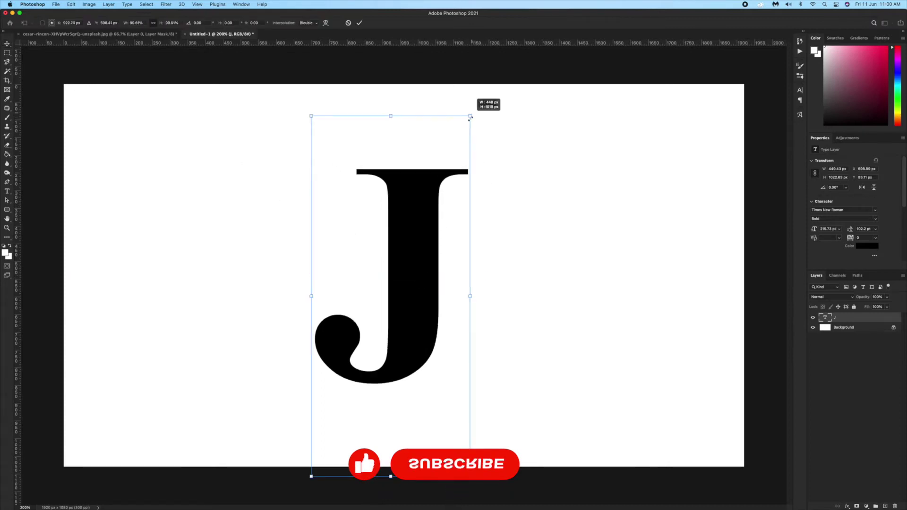
left_click_drag(464, 120, 443, 174)
left_click_drag(395, 270, 409, 243)
key("Return")
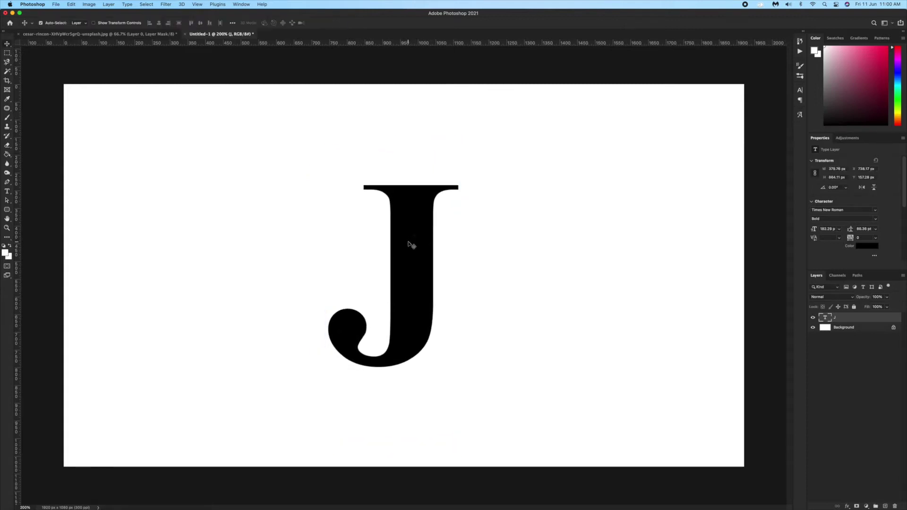
Step: Check the bearded portrait's background-removing mask, then return to the Untitled-1 J document
left_click(123, 35)
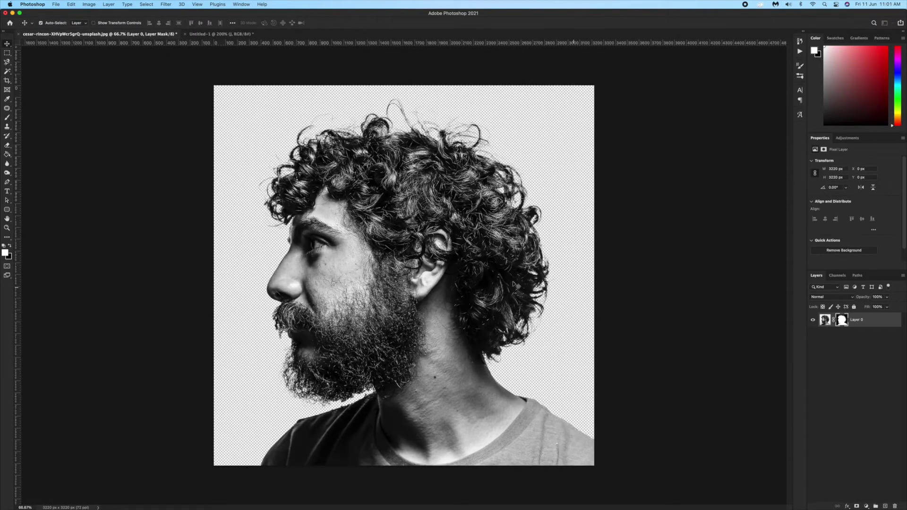
key("ctrl+z")
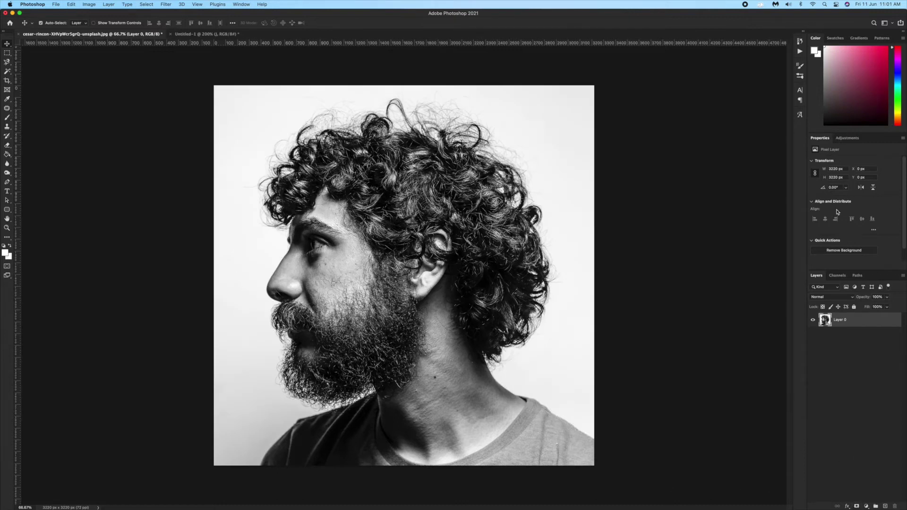
left_click(846, 249)
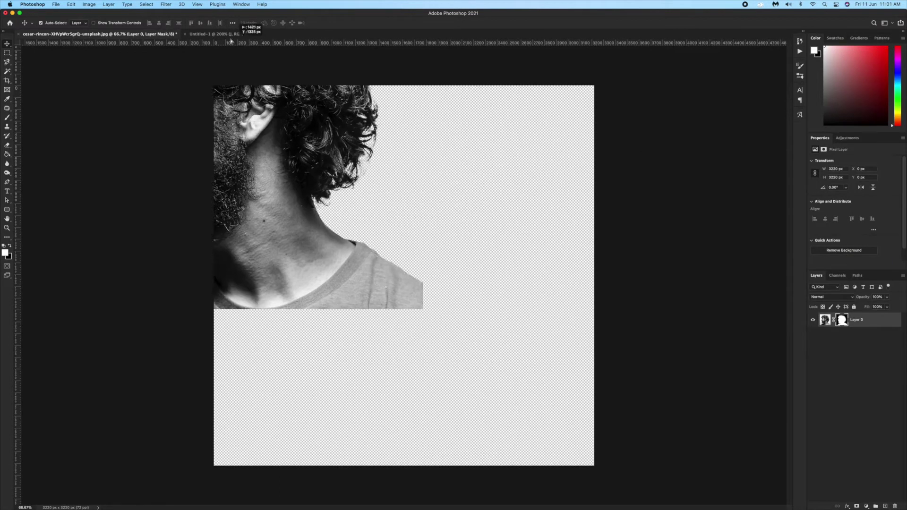
left_click(222, 38)
Step: Bring the masked portrait into the J document and shrink it over the letter
left_click_drag(481, 306, 481, 306)
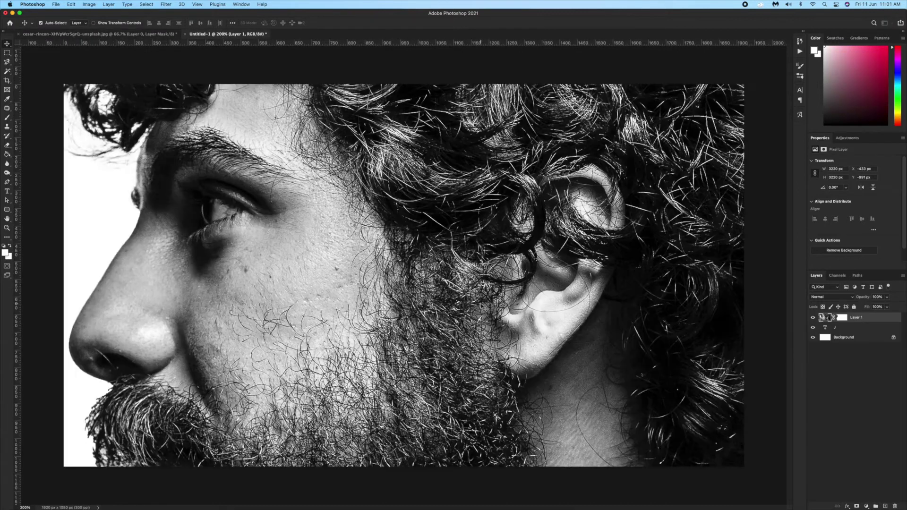
key("ctrl+minus")
key("ctrl+minus")
key("ctrl+minus")
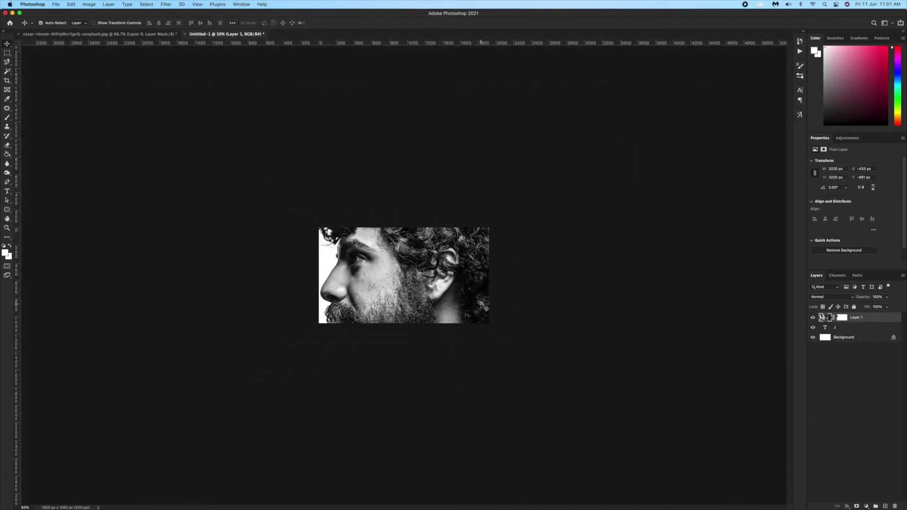
key("ctrl+t")
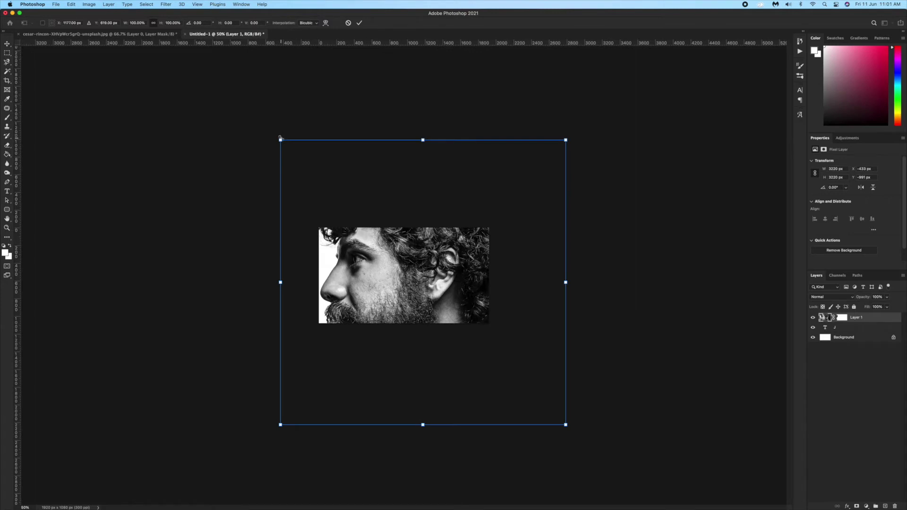
mouse_move(280, 138)
left_mouse_down()
mouse_move(486, 362)
mouse_move(372, 269)
left_mouse_up()
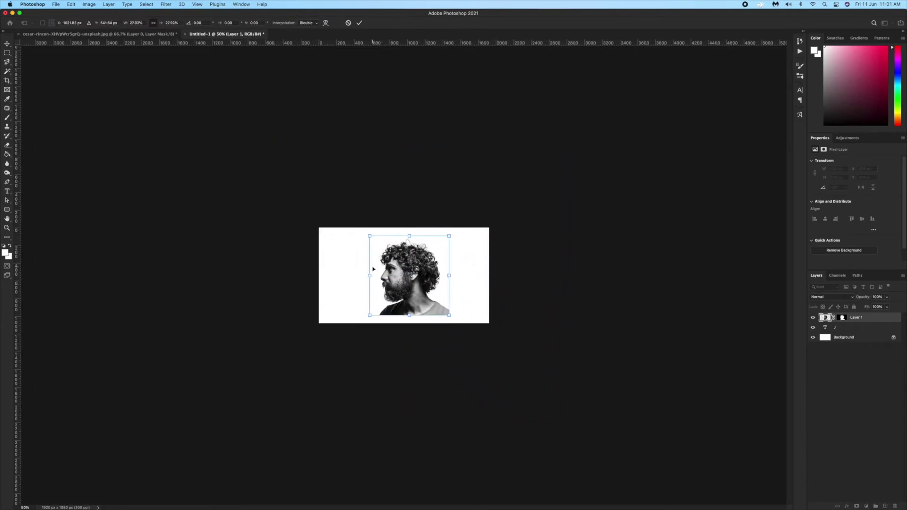
key("ctrl+plus")
key("ctrl+plus")
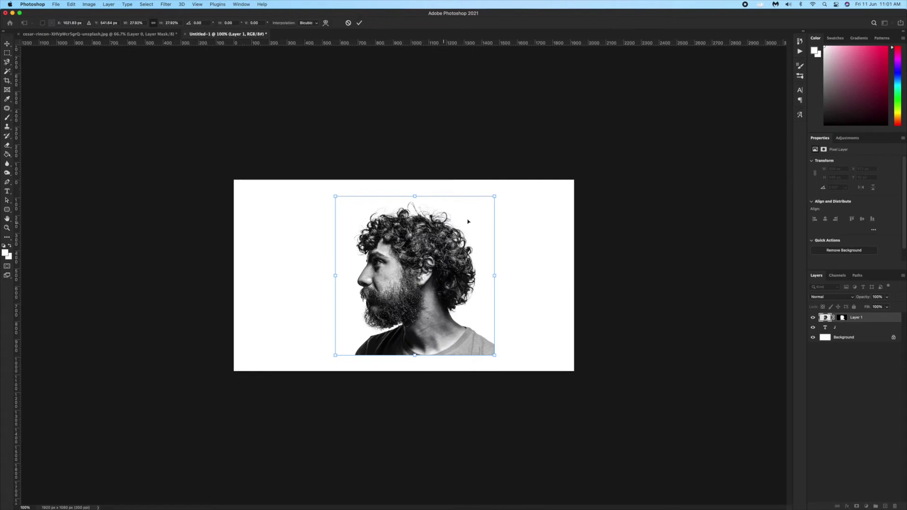
left_click_drag(491, 198, 441, 217)
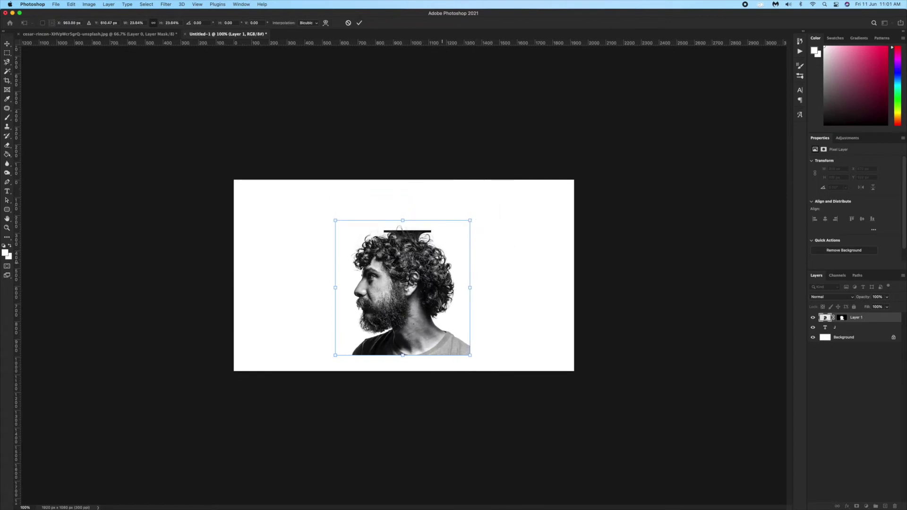
left_click_drag(477, 196, 449, 225)
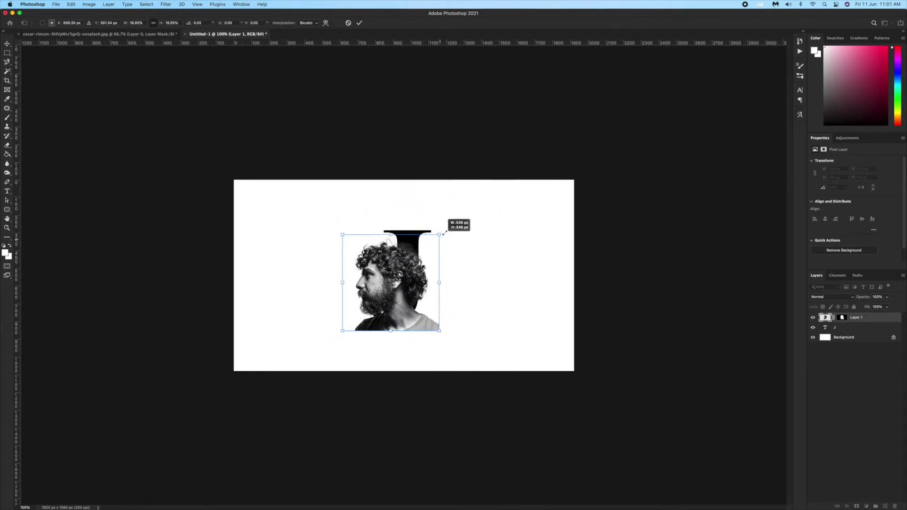
left_click_drag(406, 260, 410, 250)
Step: Flip the portrait horizontally to face right and refine its size and position
right_click(409, 250)
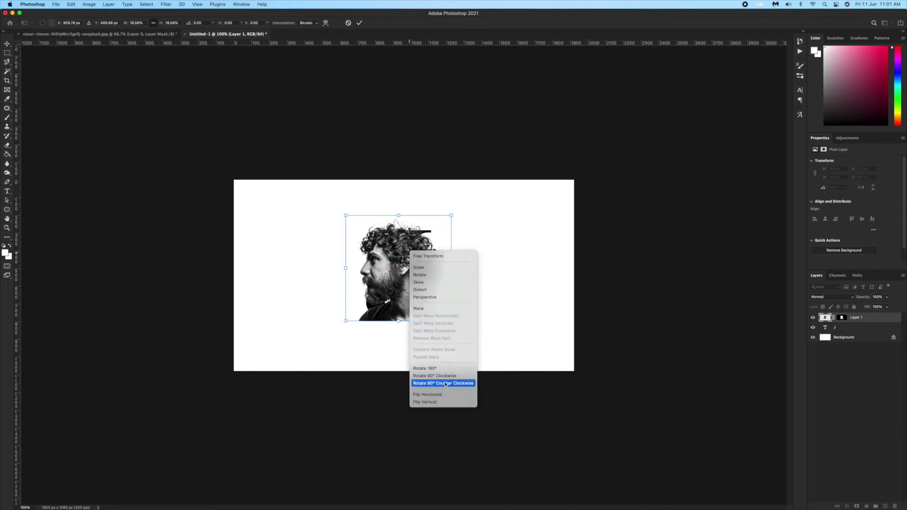
left_click(428, 394)
key("super+plus")
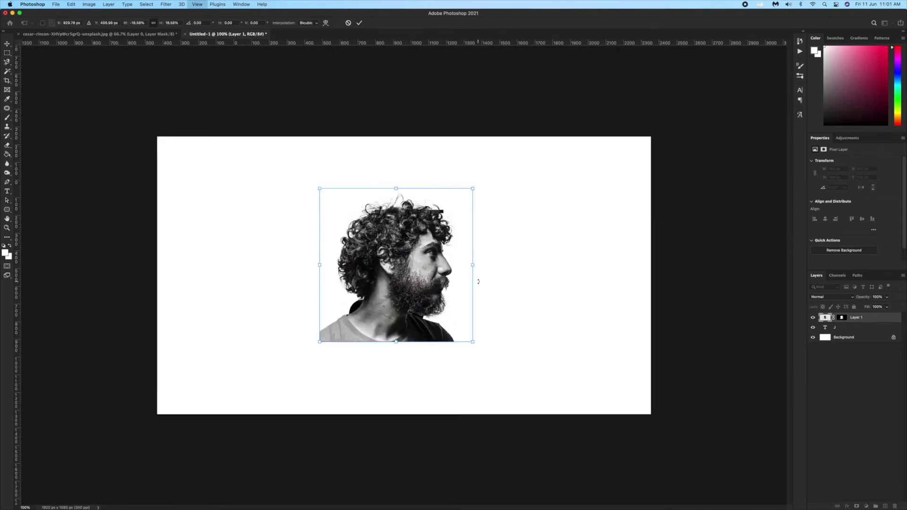
key("super+plus")
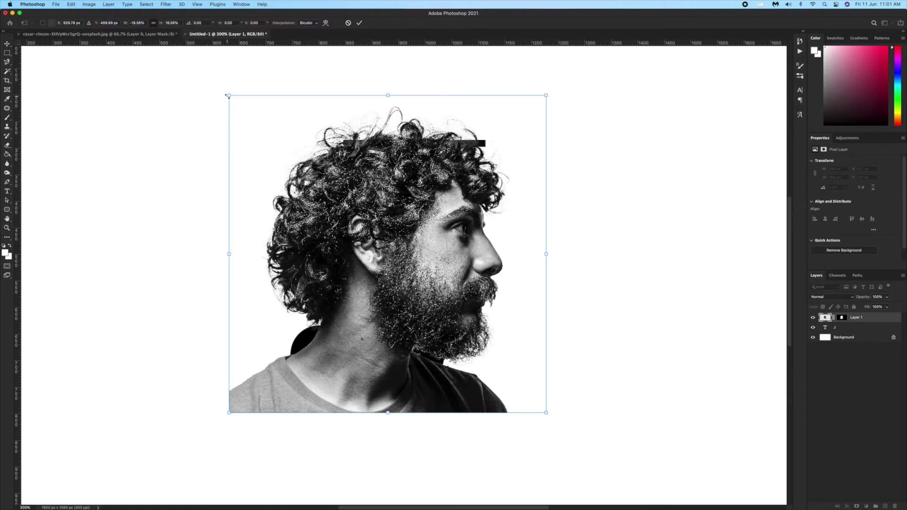
left_click_drag(227, 96, 275, 138)
mouse_move(394, 324)
left_mouse_down()
mouse_move(414, 298)
mouse_move(396, 320)
left_mouse_up()
Step: Enlarge the portrait to about 552 px square, centred over the J
key("ctrl+Up")
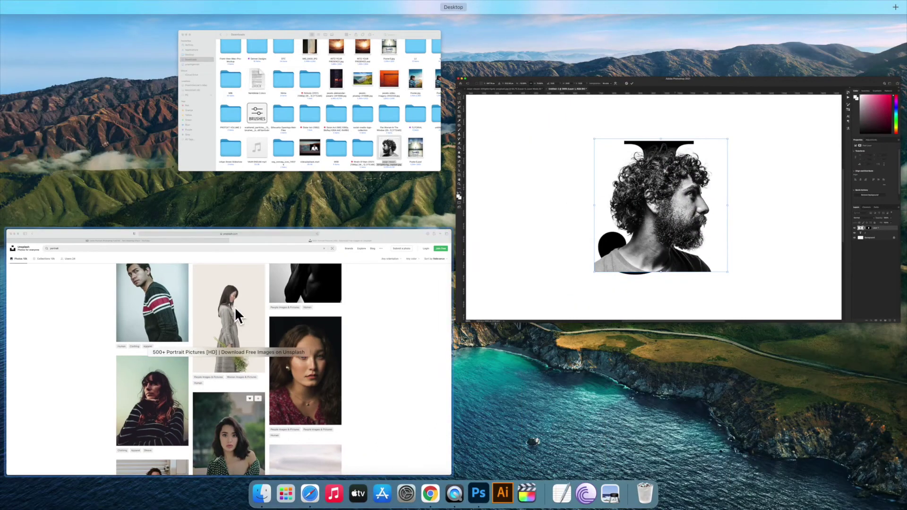
left_click(505, 251)
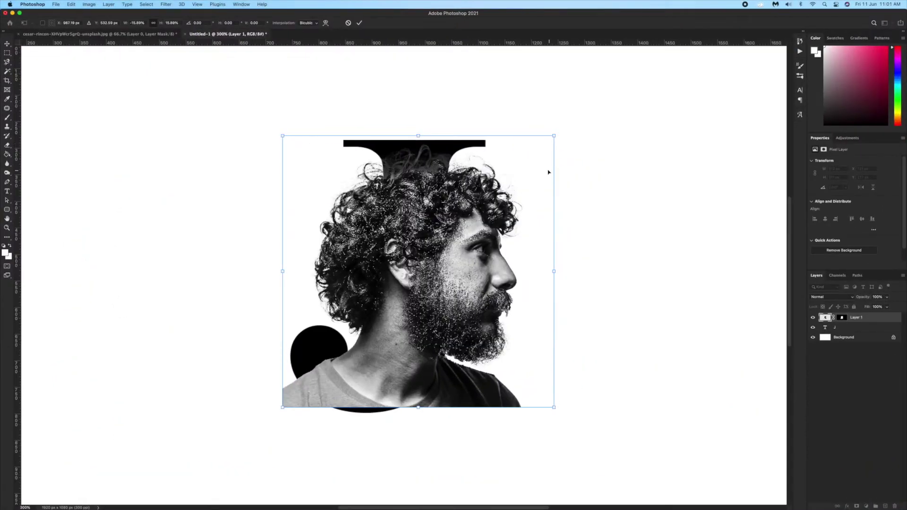
left_click_drag(551, 139, 568, 127)
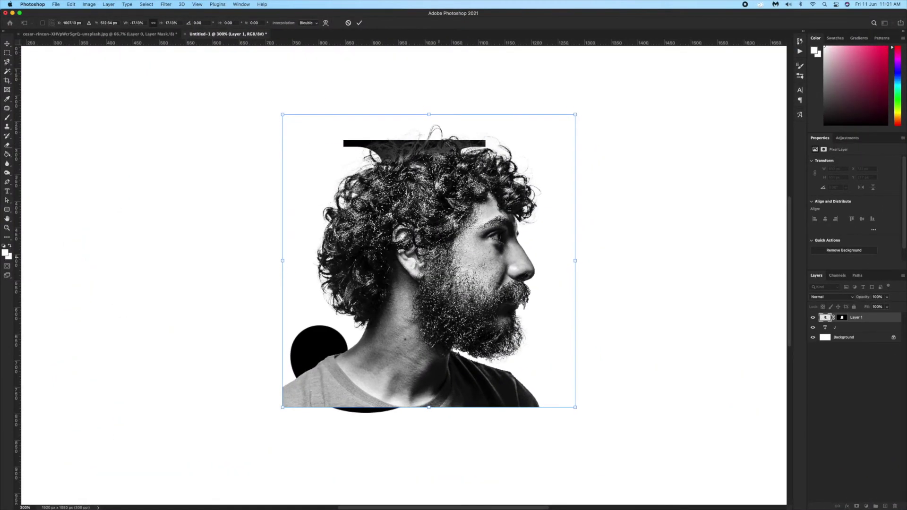
left_click_drag(440, 259, 437, 264)
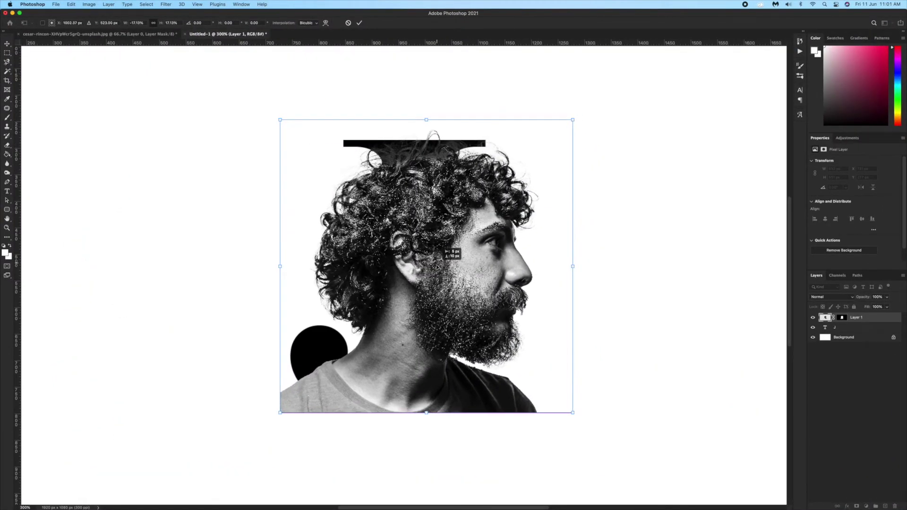
key("Return")
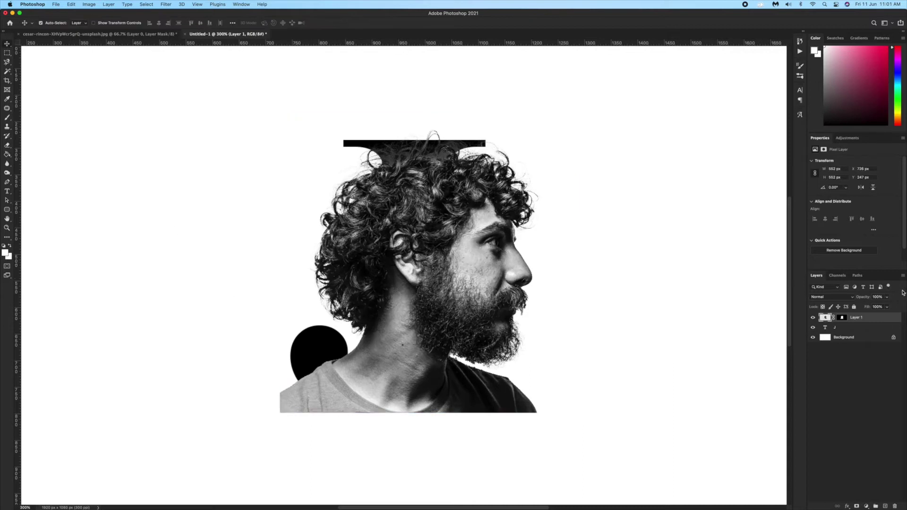
Step: Duplicate the portrait layer and clip the lower copy inside the J
left_click_drag(888, 299, 874, 309)
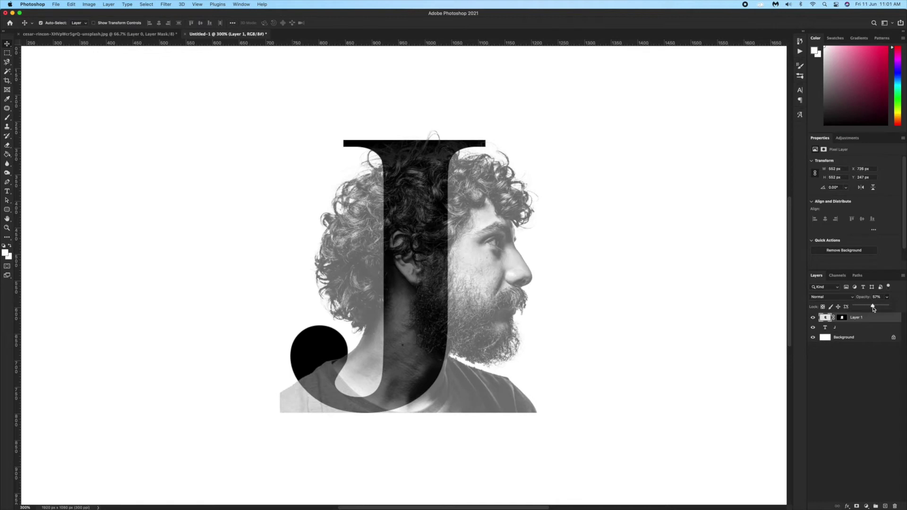
left_click_drag(873, 309, 902, 305)
left_click(869, 322)
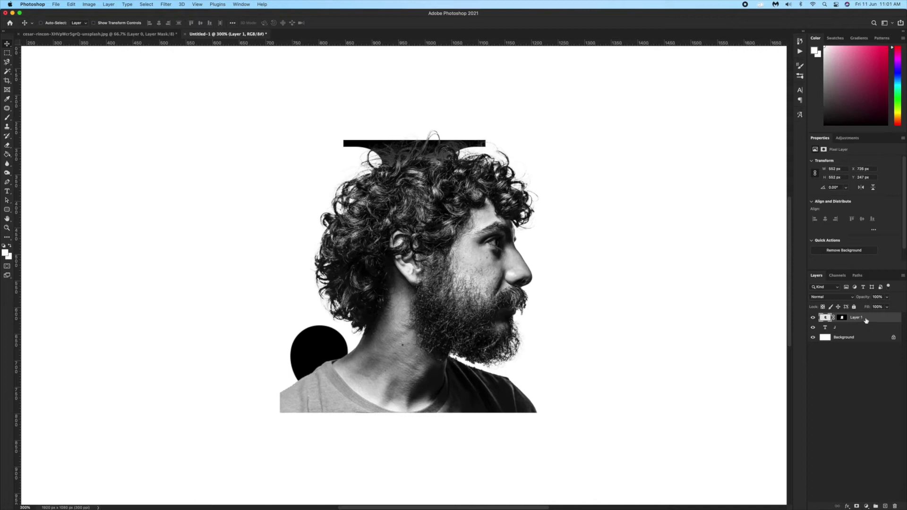
key("ctrl+j")
left_click(813, 317)
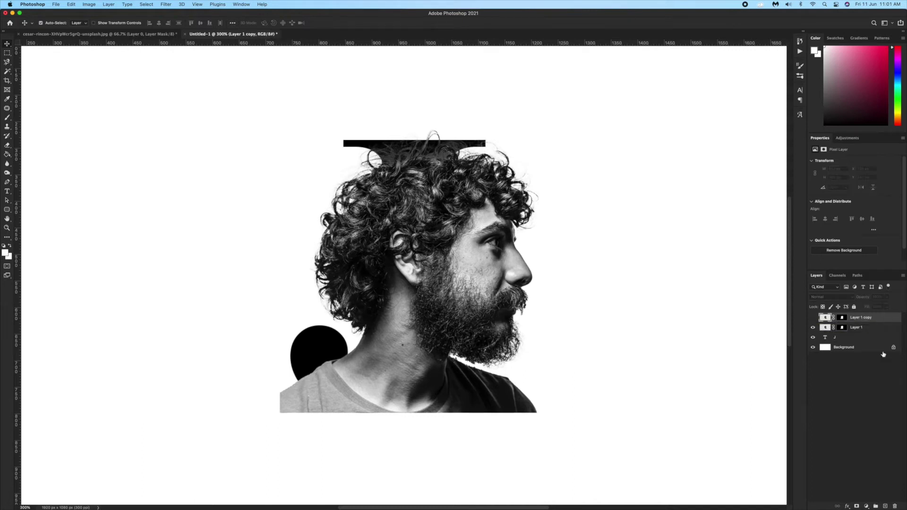
left_click(856, 329)
right_click(858, 330)
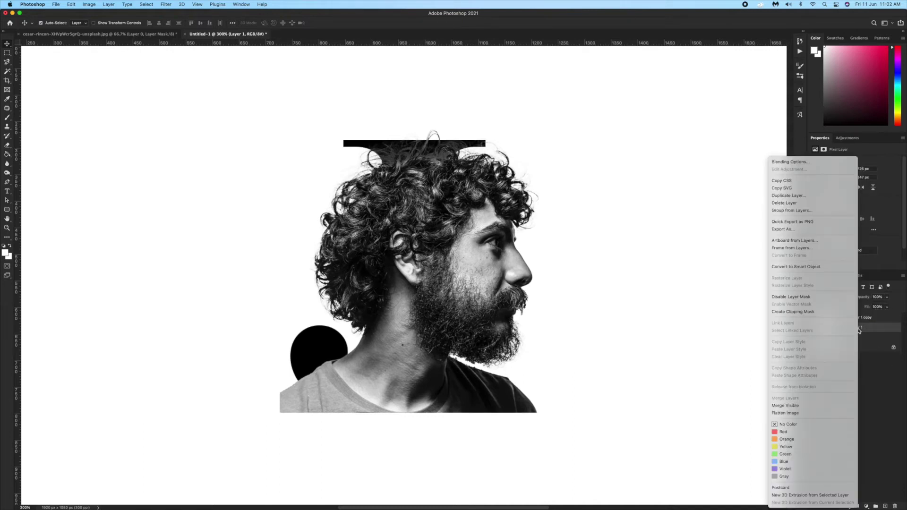
left_click(792, 312)
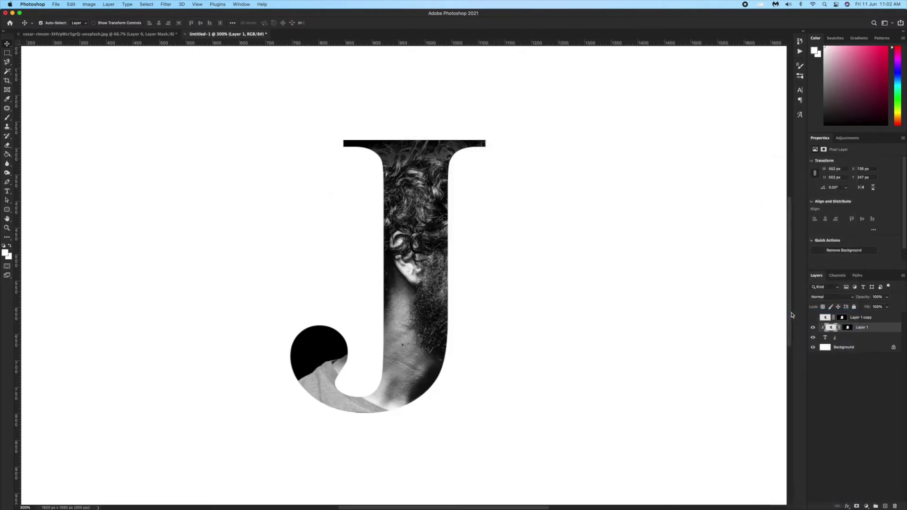
Step: Show the top portrait copy and fade it to about 52% opacity
left_click(814, 318)
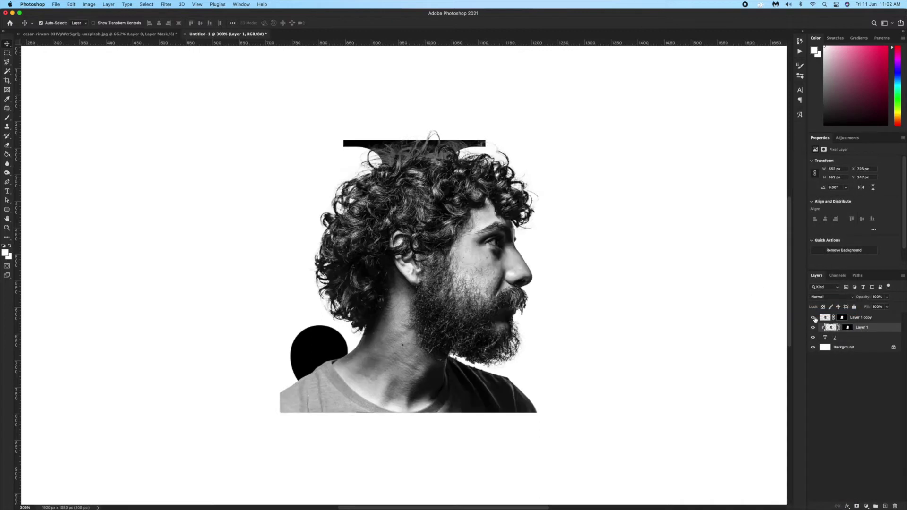
left_click(858, 318)
left_click(887, 298)
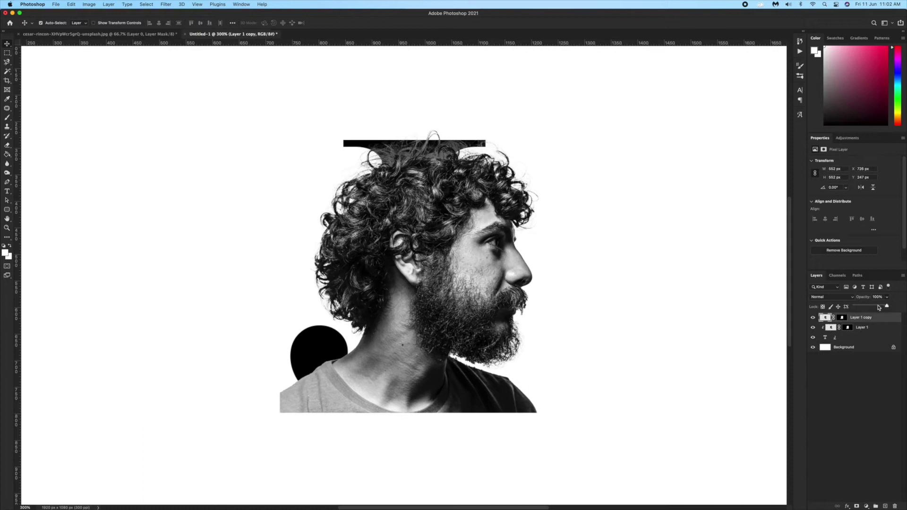
left_click_drag(887, 306, 870, 308)
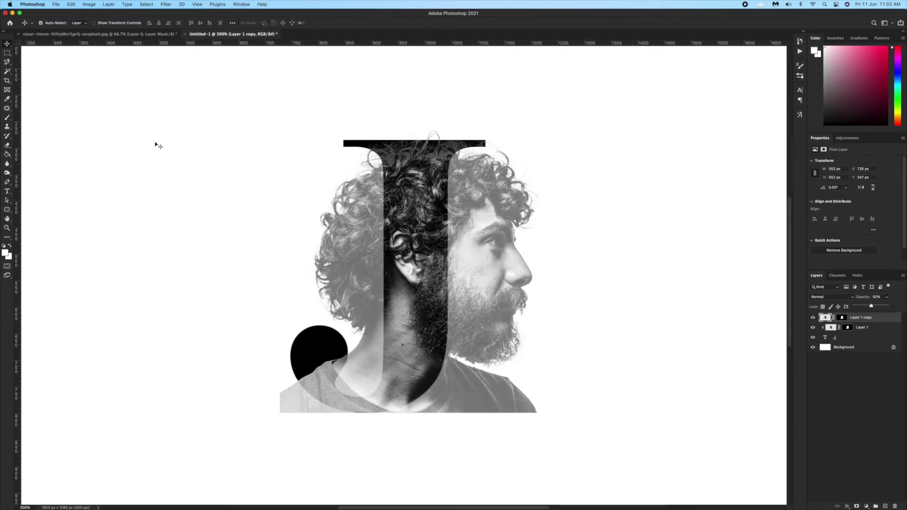
left_click(8, 183)
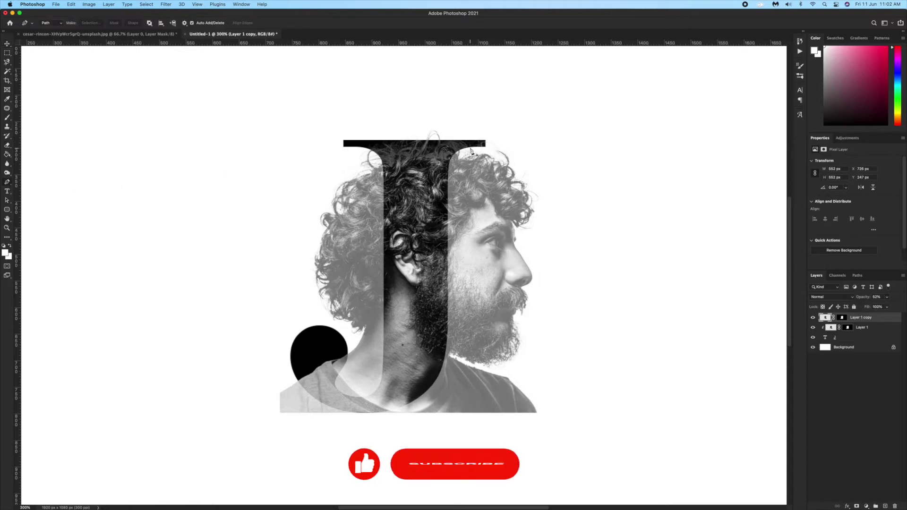
Step: Trace a pen path around the hair, face profile and under the beard
left_click_drag(489, 148, 493, 133)
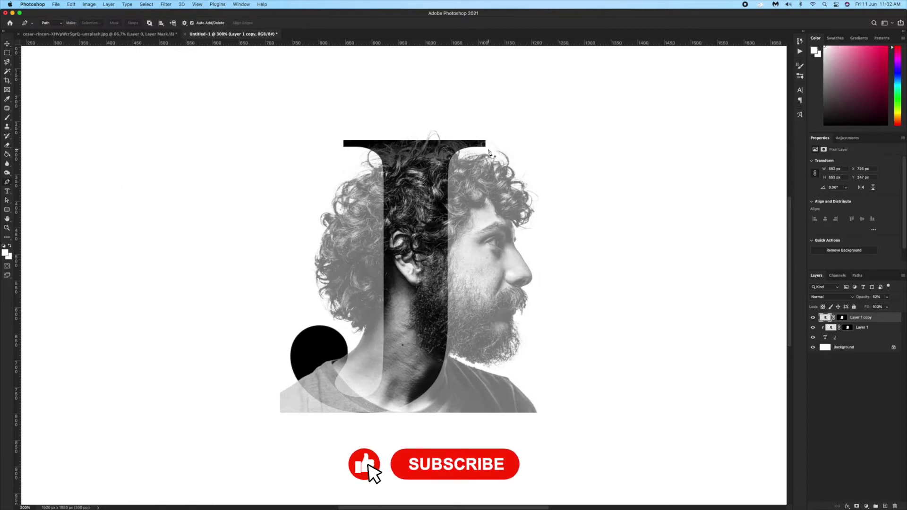
left_click(528, 150)
left_click(550, 191)
left_click(534, 292)
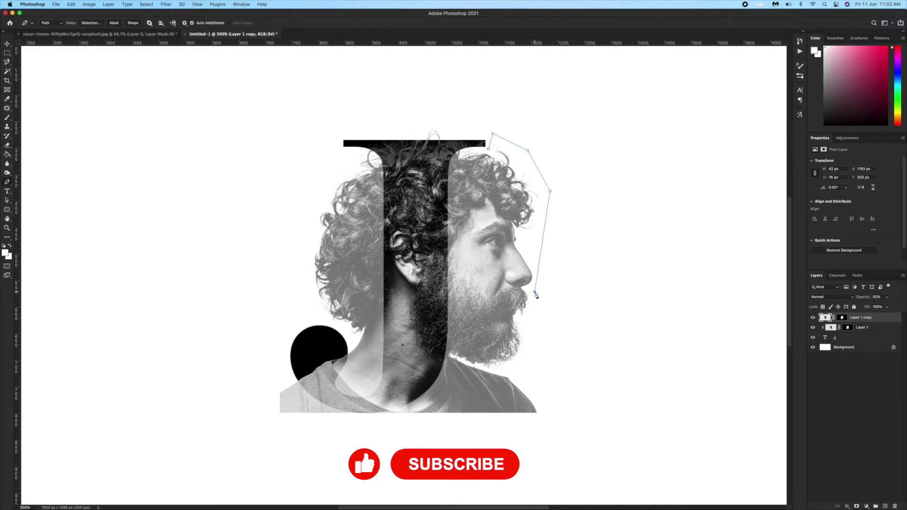
left_click(532, 347)
left_click(517, 372)
left_click(487, 370)
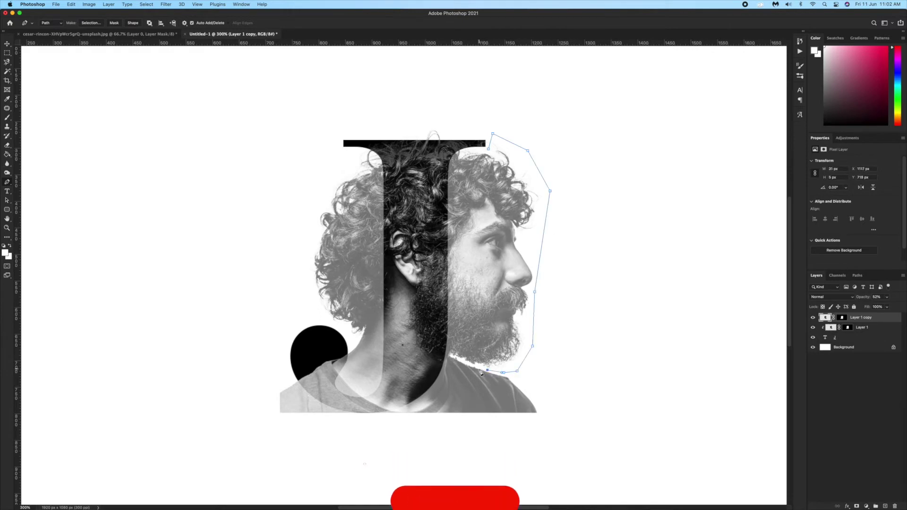
left_click(469, 365)
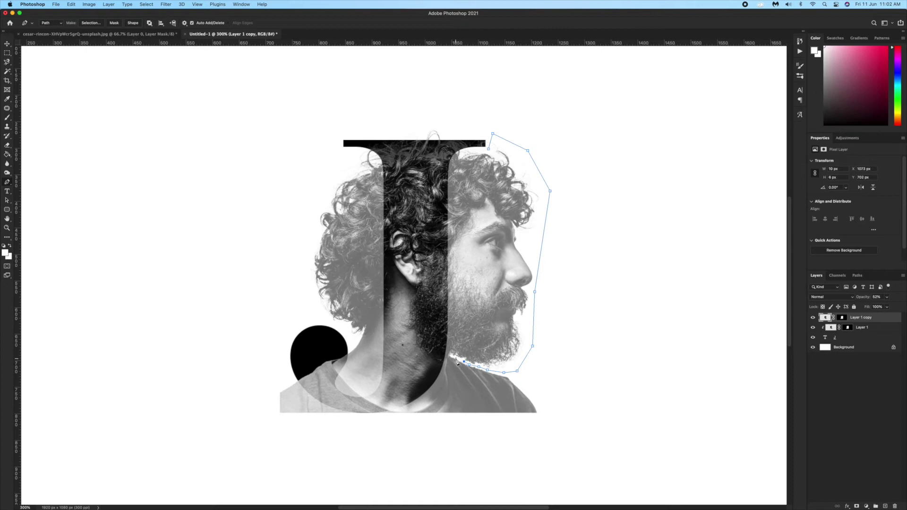
Step: Close the path along the J's edge and load it as a selection
left_click(421, 352)
left_click(417, 210)
left_click(432, 161)
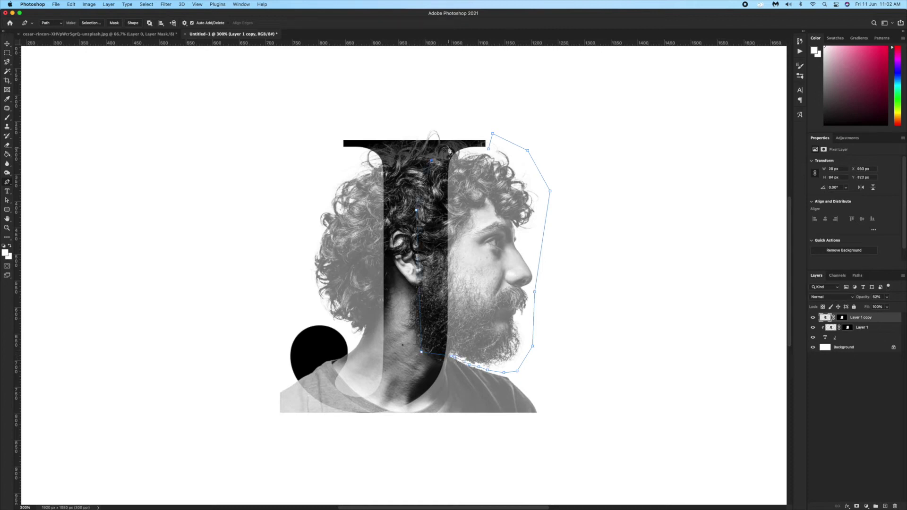
left_click(480, 149)
left_click(488, 150)
key("ctrl+Return")
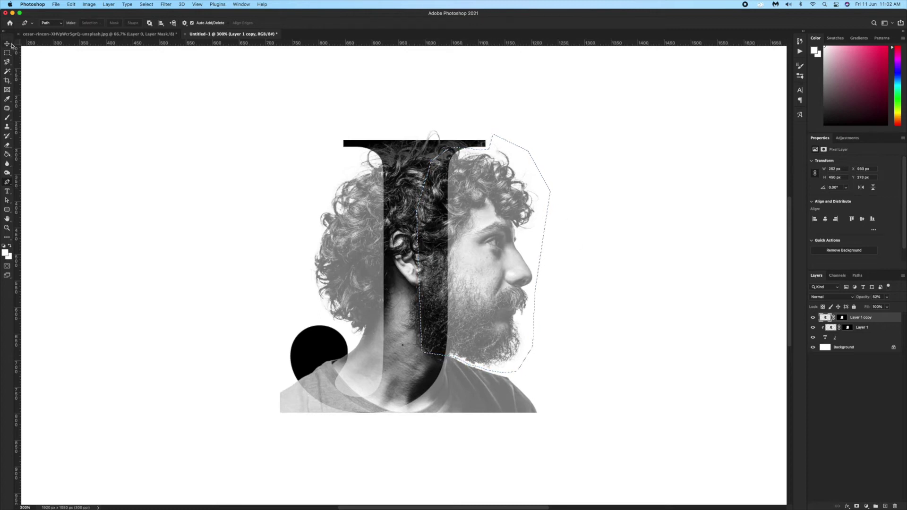
Step: Invert the selection, delete the top portrait outside the face, and deselect
key("v")
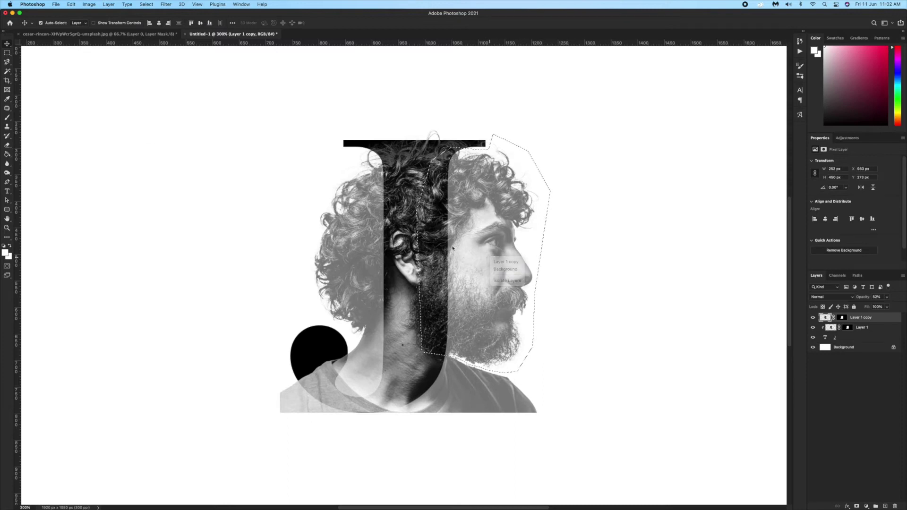
key("m")
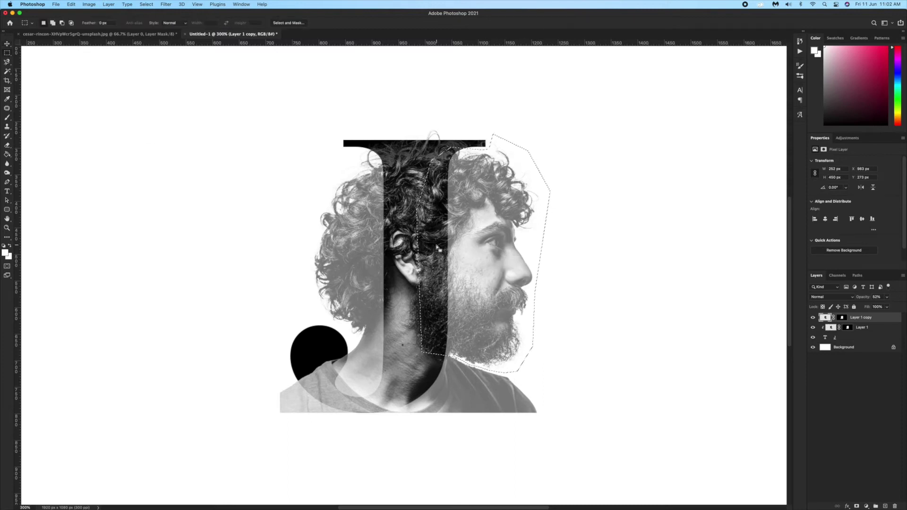
right_click(437, 244)
left_click(464, 257)
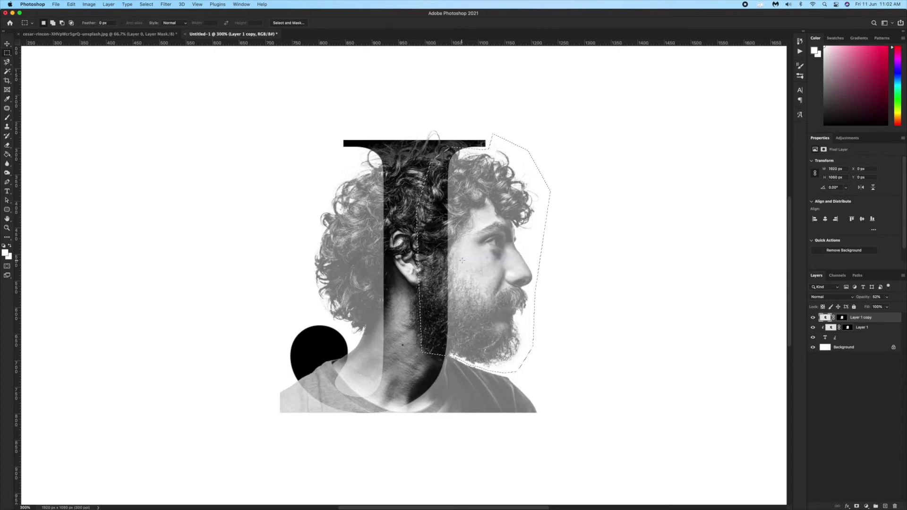
key("Delete")
key("ctrl+d")
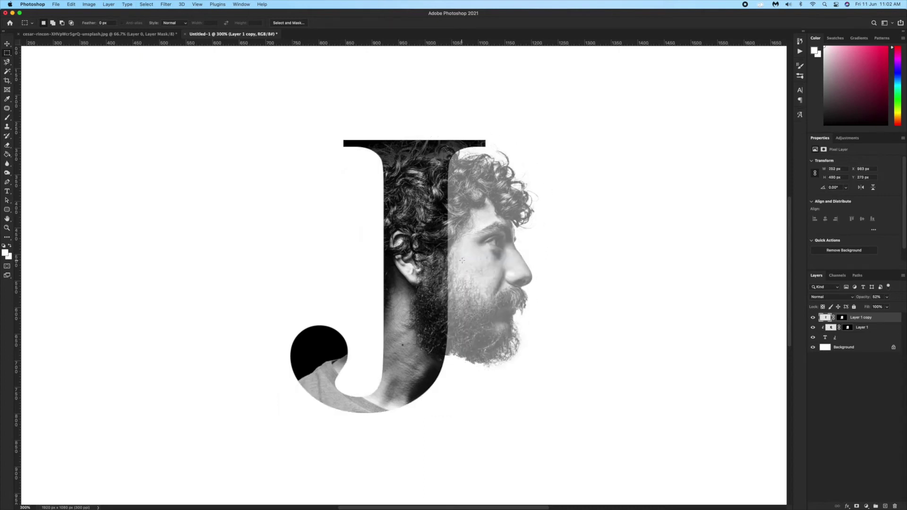
Step: Restore the trimmed face layer to 100% opacity and check its edge distances
key("v")
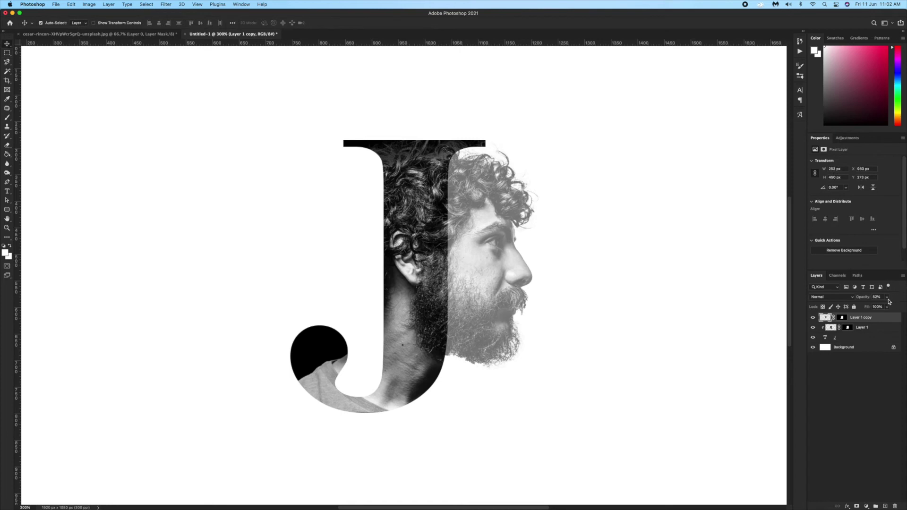
left_click(887, 297)
left_click_drag(888, 307, 904, 305)
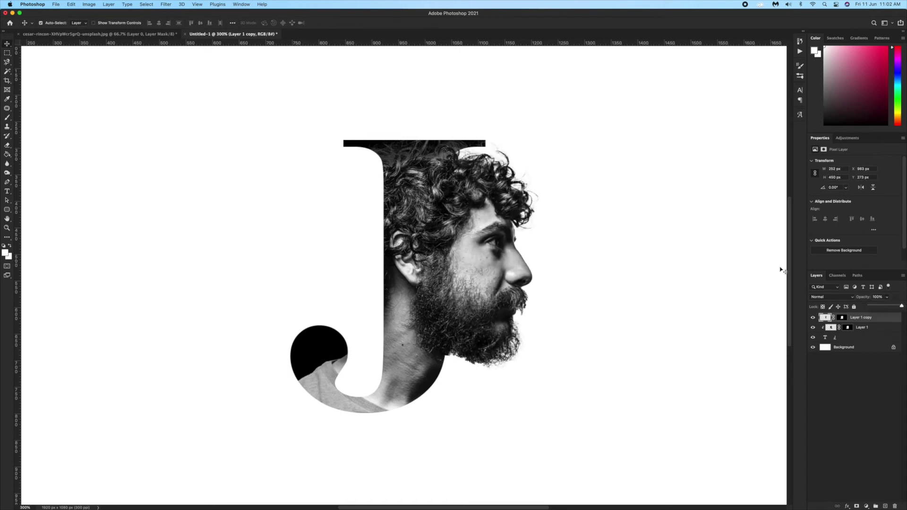
key("ctrl")
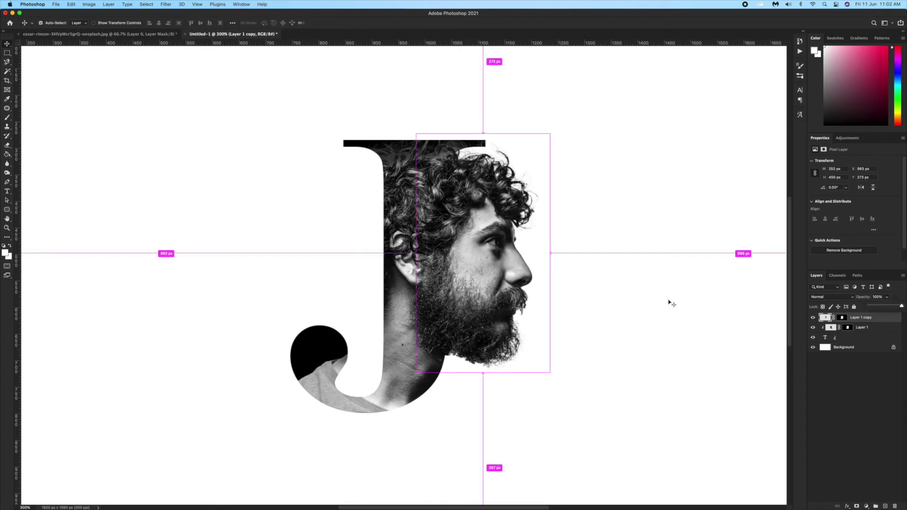
key("ctrl")
key("ctrl")
Step: Type 'Letter Portrait' in bold Times New Roman across the J and commit it
left_click(672, 302, "ctrl")
key("ctrl+minus")
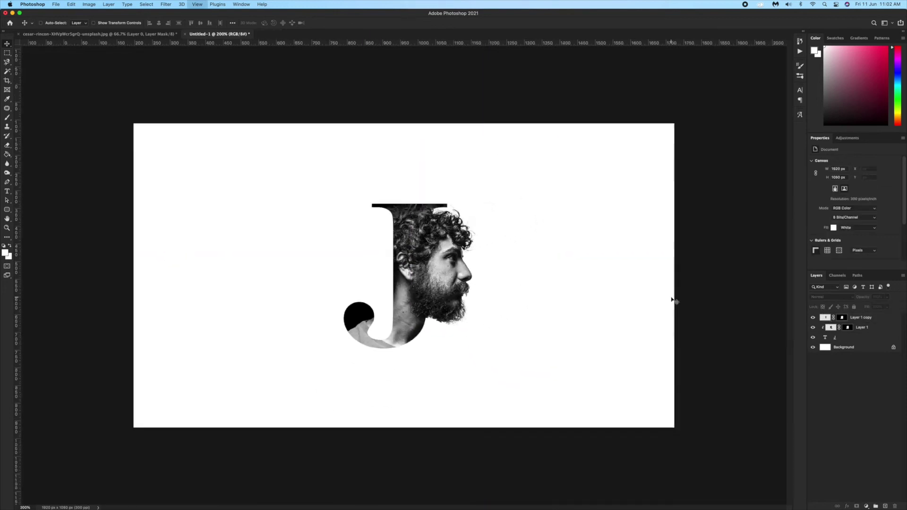
key("ctrl+minus")
key("ctrl+plus")
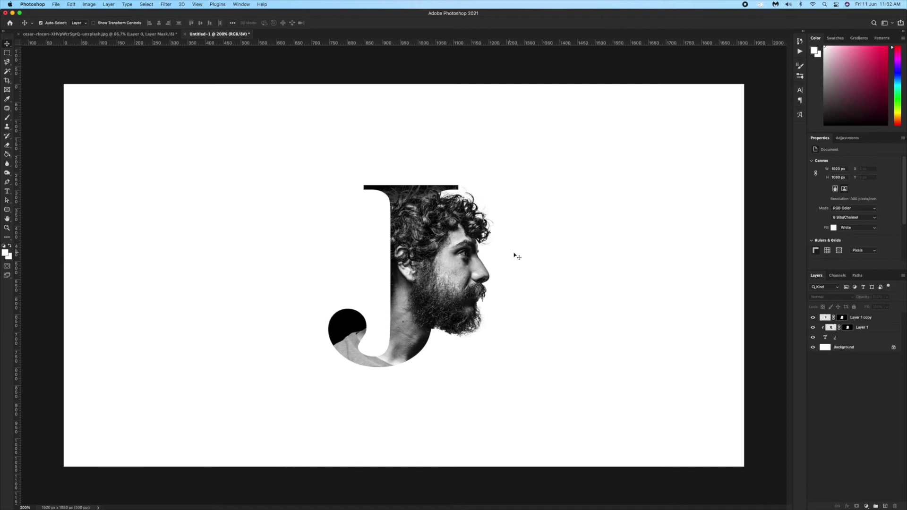
left_click(8, 193)
left_click(234, 239)
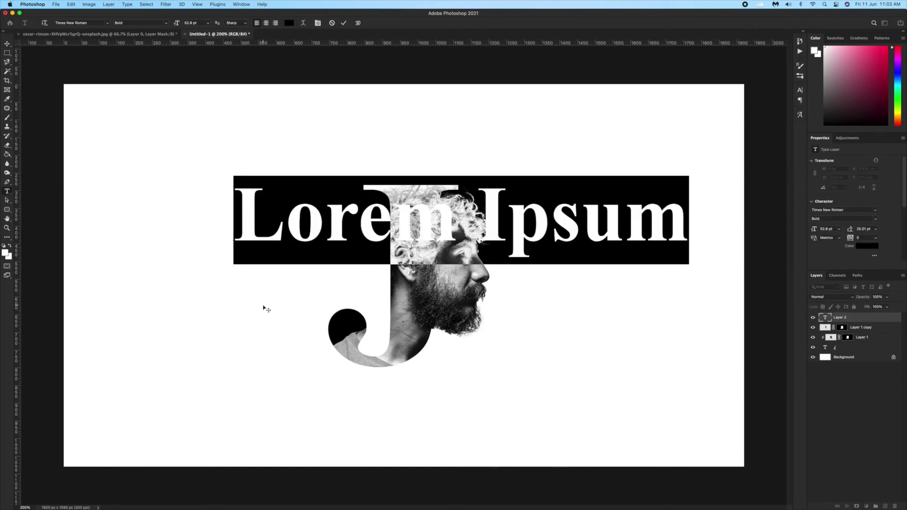
type("L")
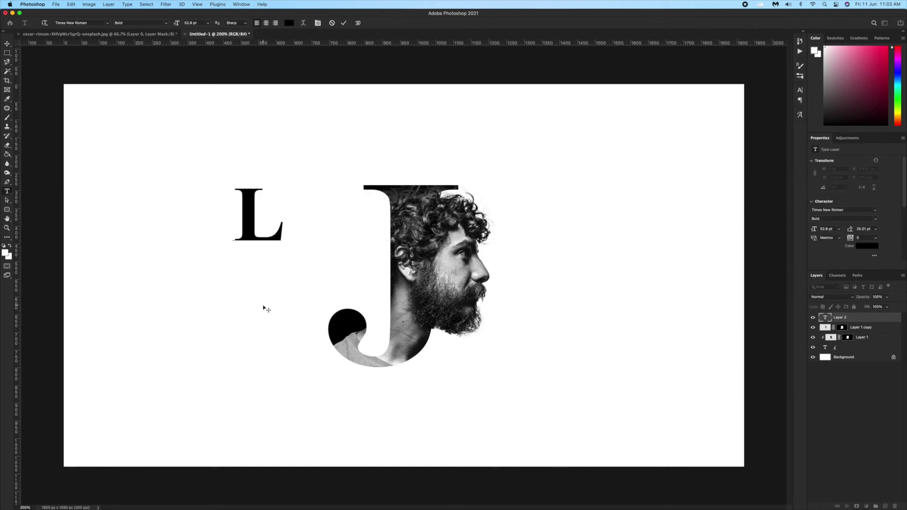
type("etter")
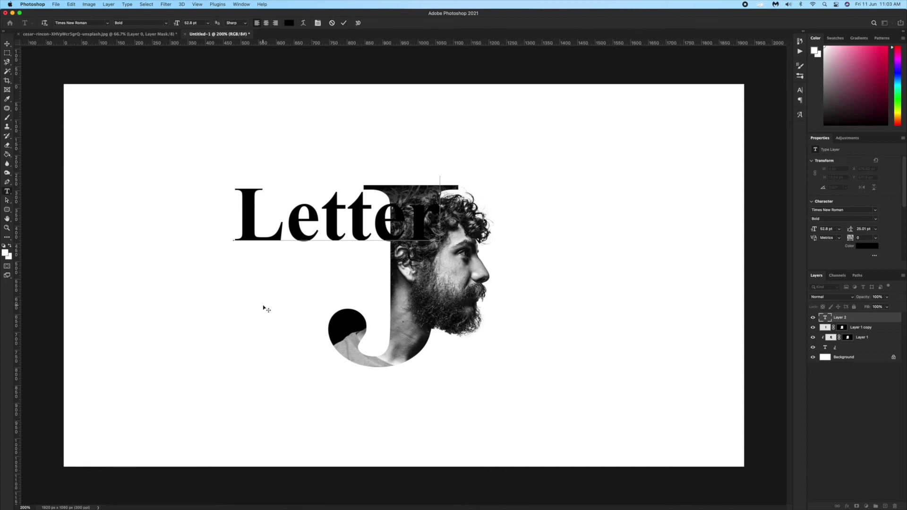
type(" Po")
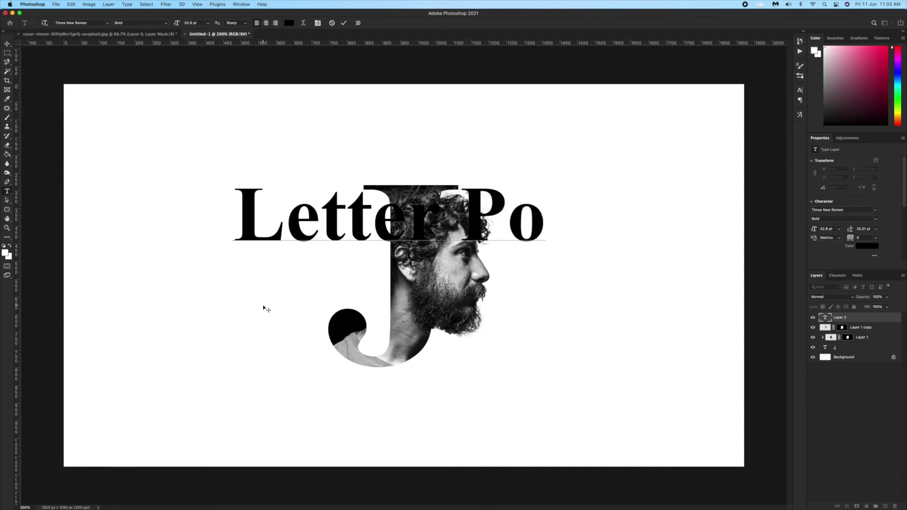
type("rtre")
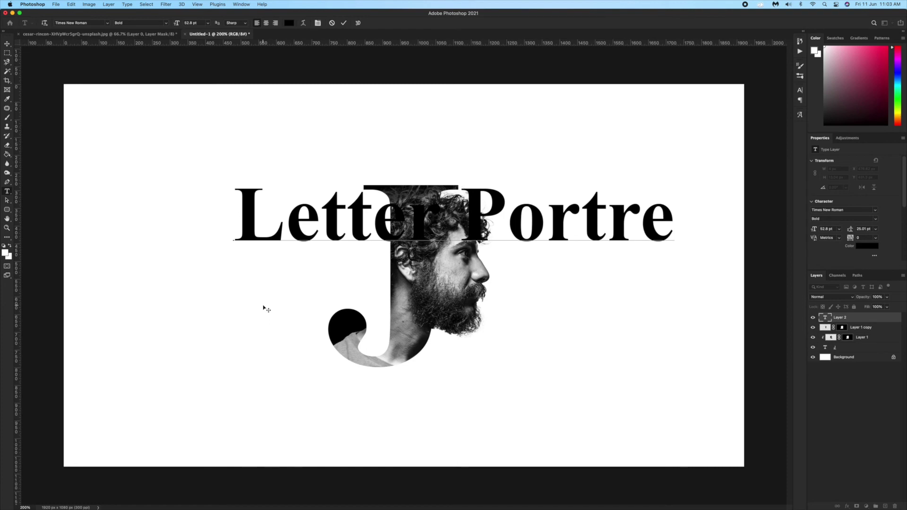
key("BackSpace")
type("ait")
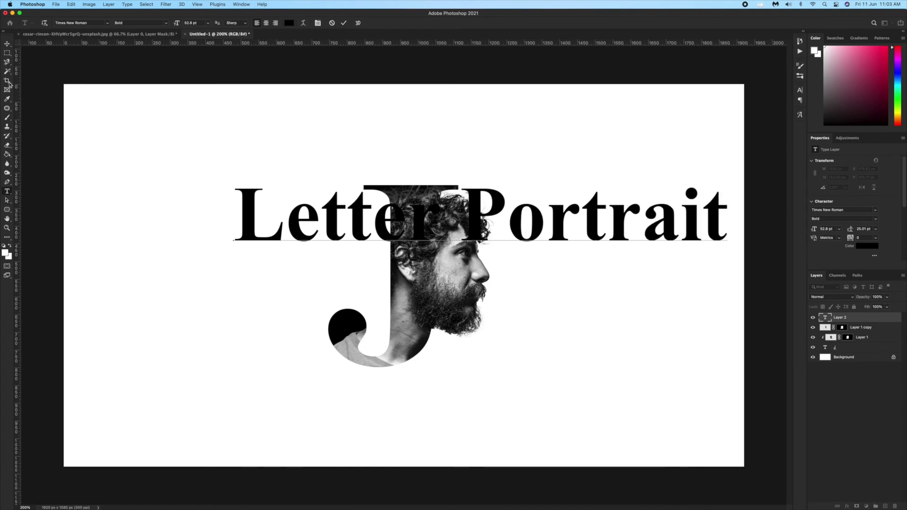
left_click(7, 44)
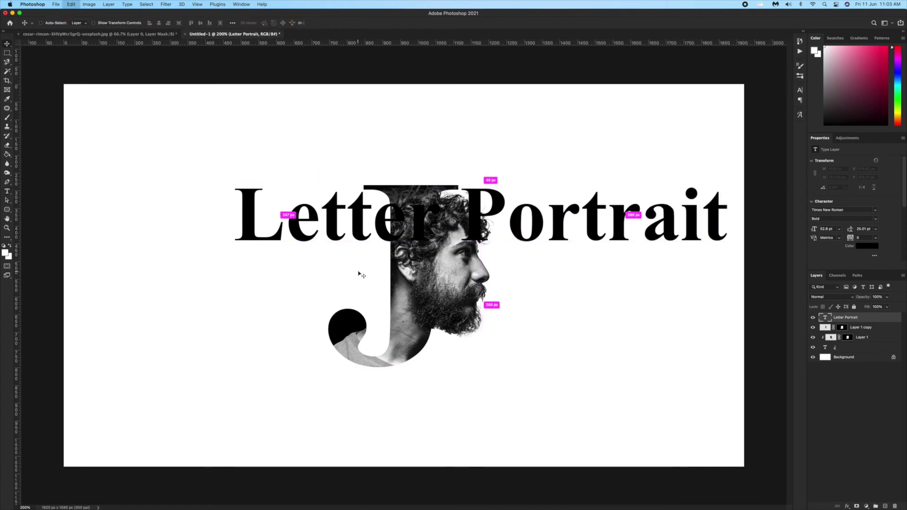
Step: Scale the Letter Portrait text down to about 9.83 pt and place it beneath the J
key("ctrl+t")
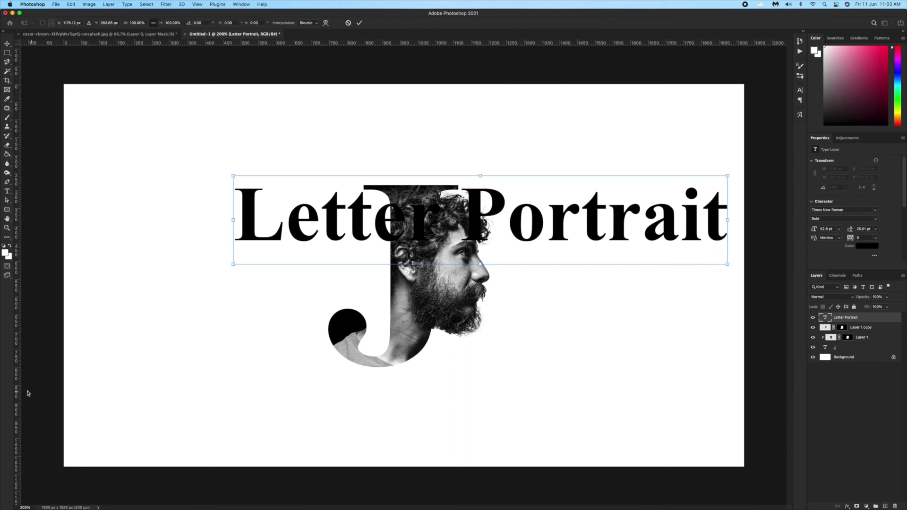
left_click_drag(732, 176, 325, 246)
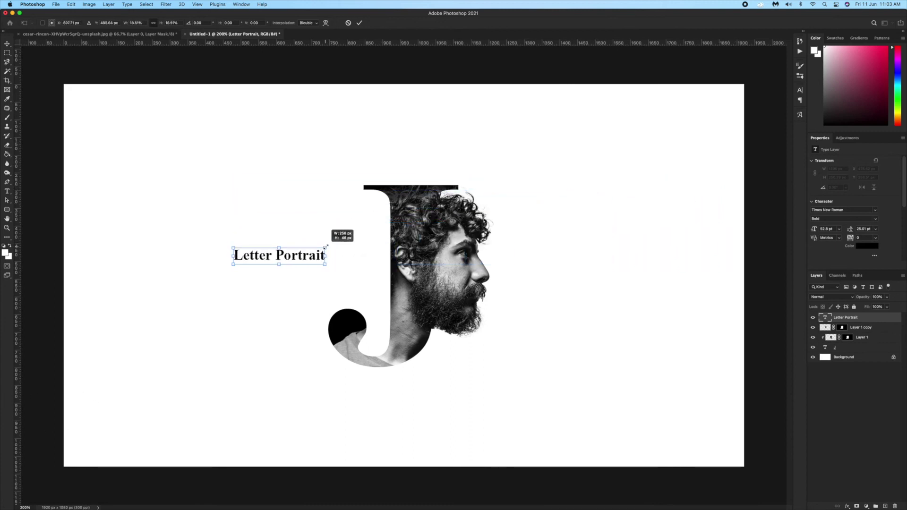
key("Return")
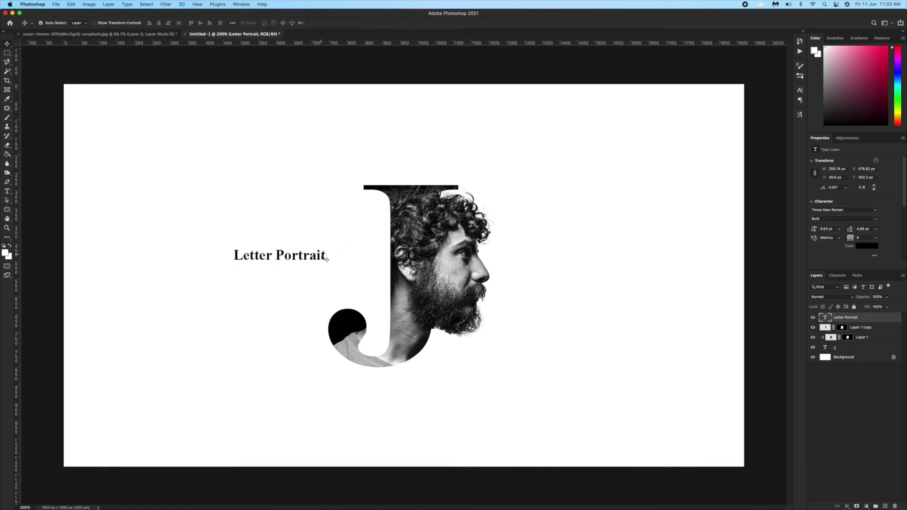
mouse_move(317, 259)
left_mouse_down()
mouse_move(521, 350)
mouse_move(425, 385)
left_mouse_up()
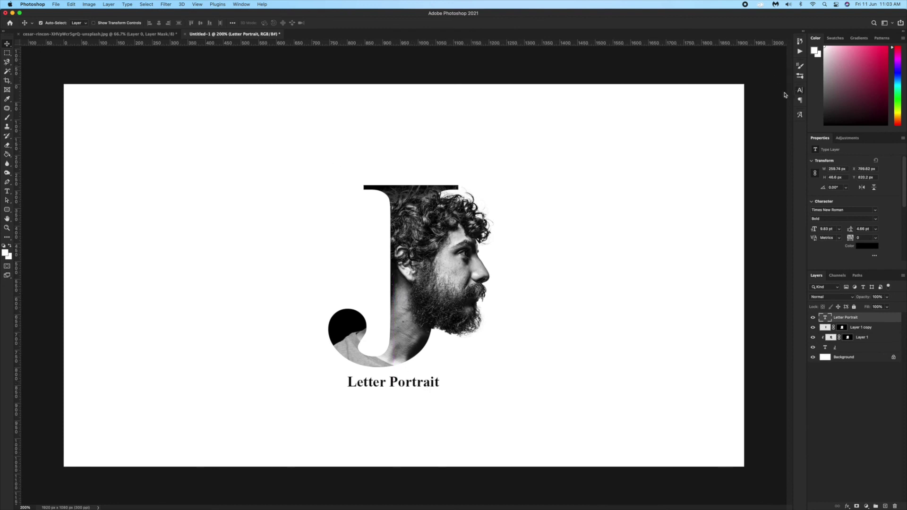
left_click(799, 89)
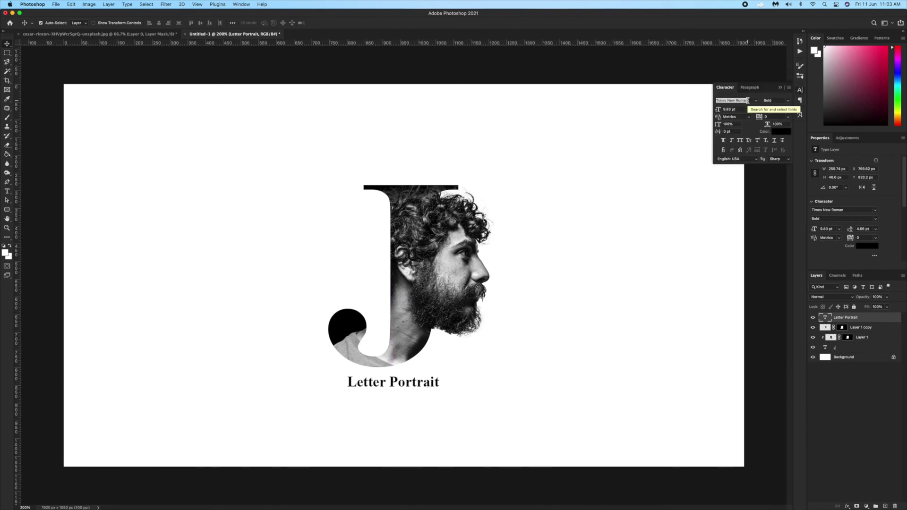
Step: Set the caption to Aldine401 BT Roman, all caps, with tracking 680
left_click(747, 100)
type("aldin")
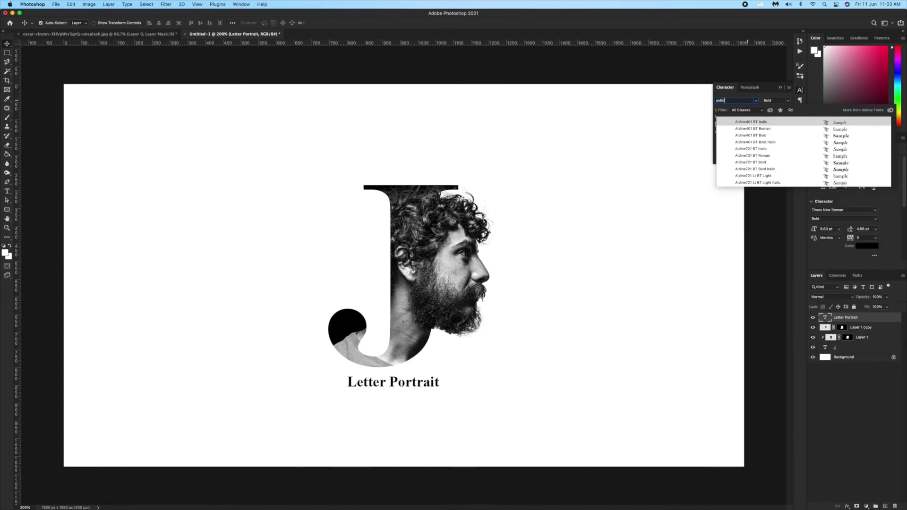
left_click(748, 128)
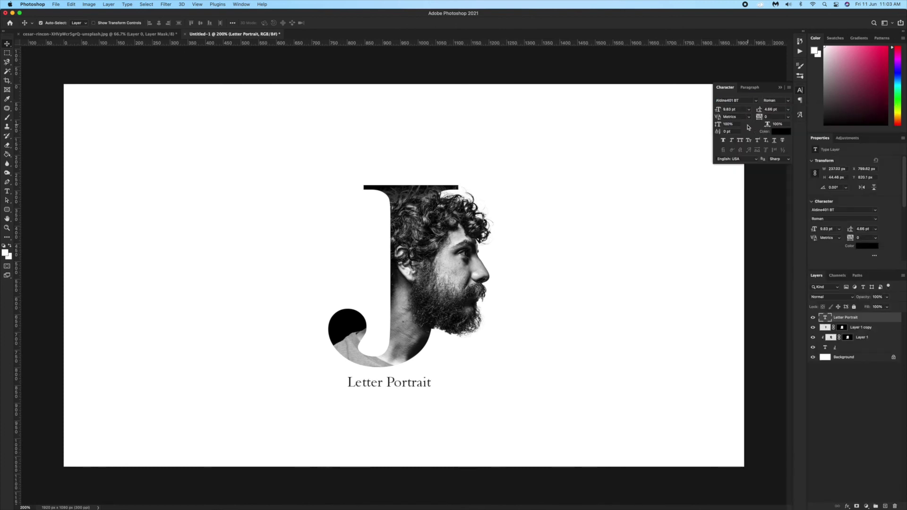
left_click(740, 140)
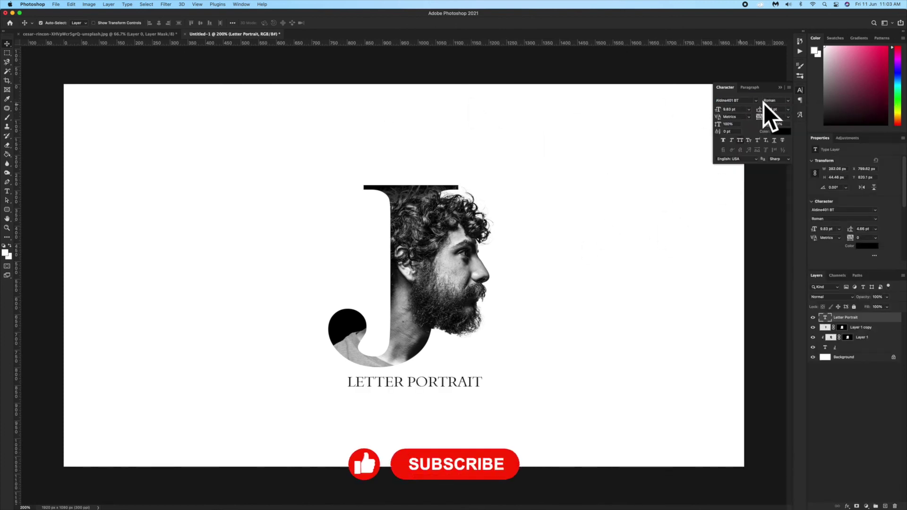
left_click(769, 117)
type("680")
key("Return")
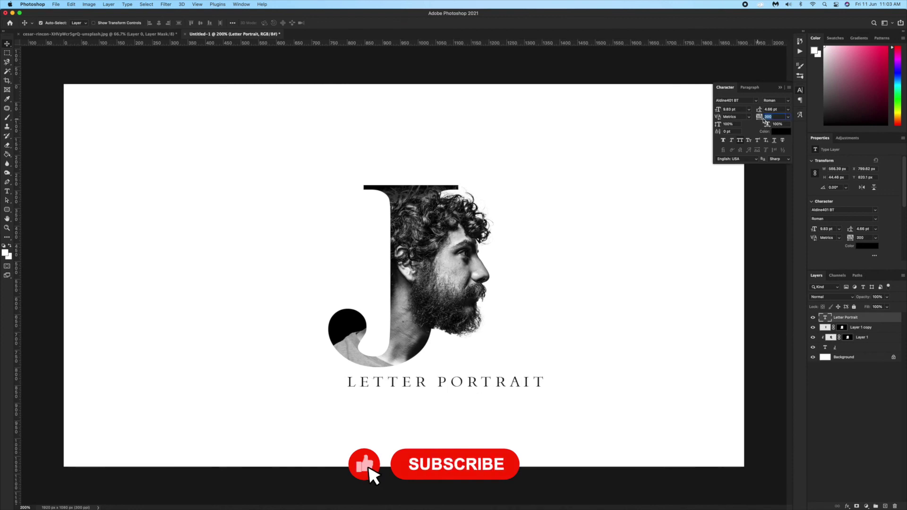
key("Return")
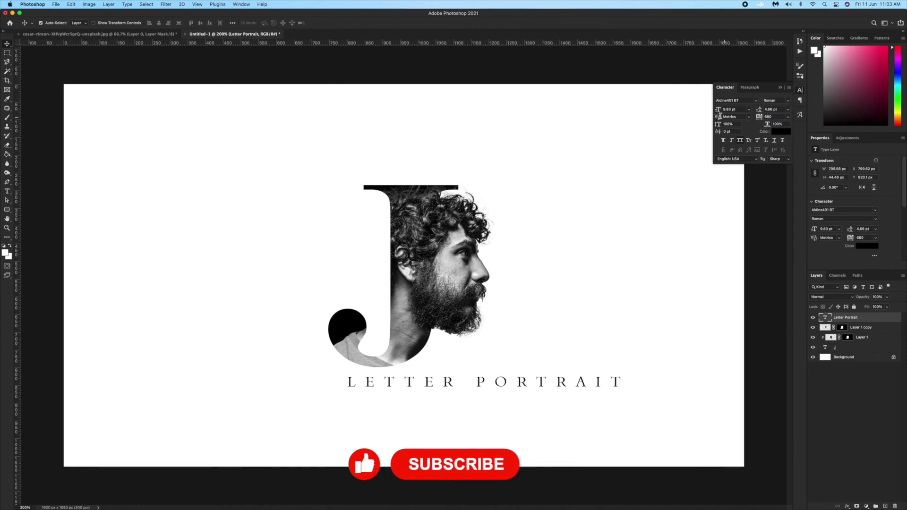
Step: Reduce the caption's font size to 5 pt
left_click(718, 112)
type("11")
key("Return")
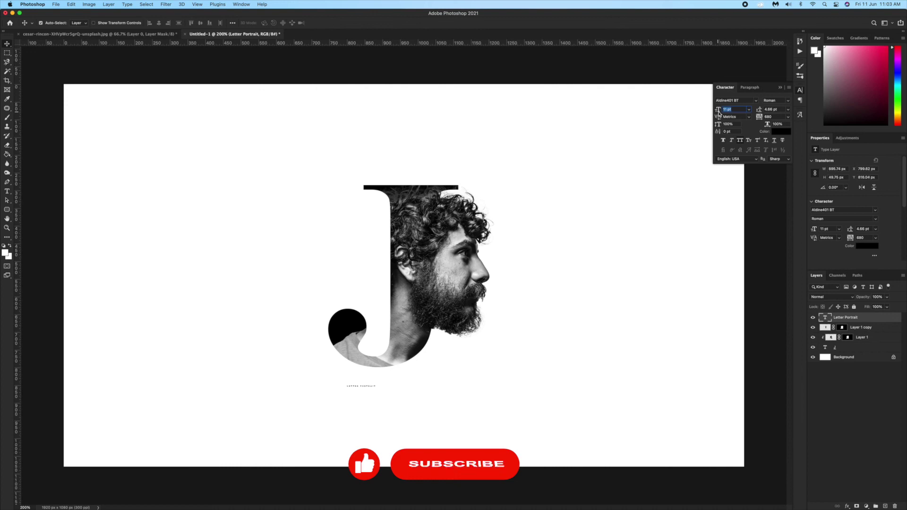
type("8")
key("Return")
key("Down")
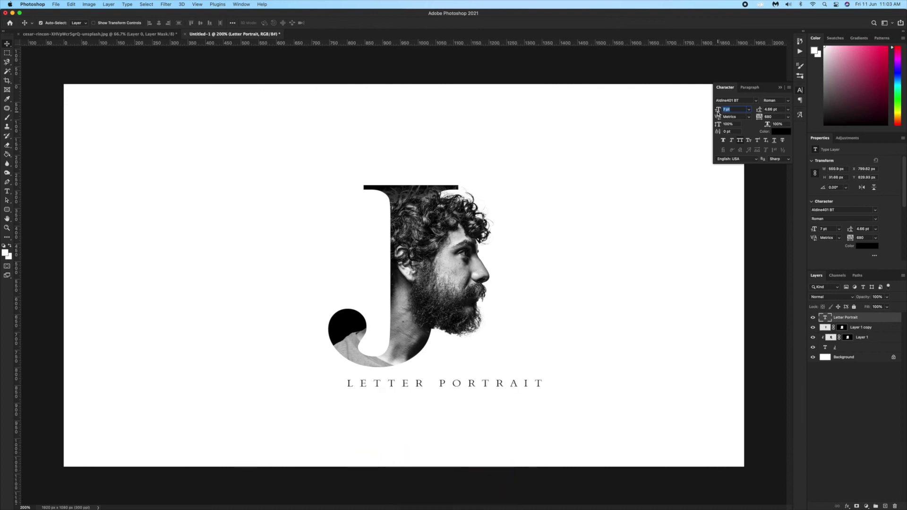
key("Down")
key("Down")
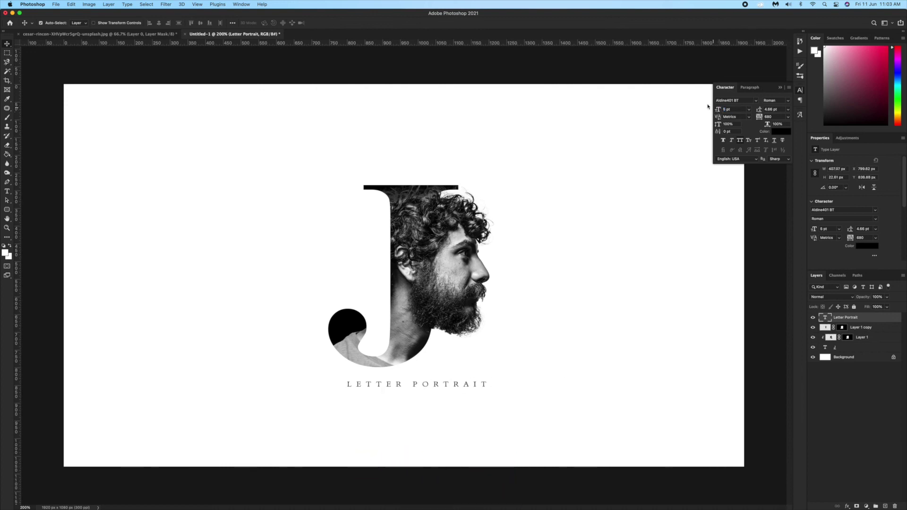
Step: Centre the caption under the J, then move all artwork layers to the canvas centre
left_click_drag(476, 385, 464, 380)
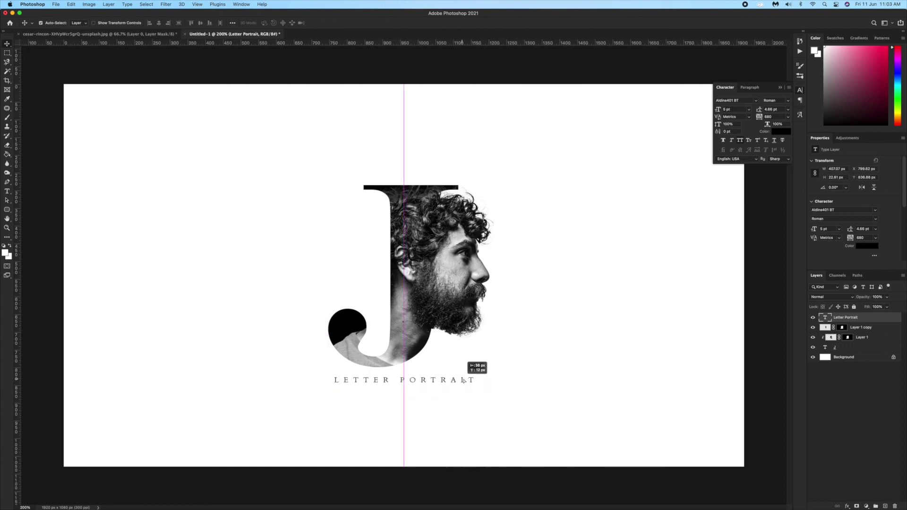
left_click_drag(464, 380, 465, 381)
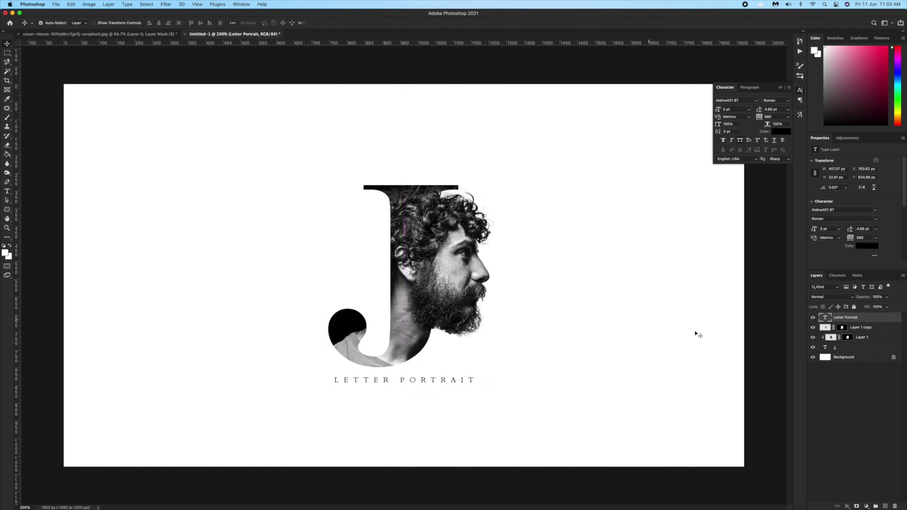
left_click(854, 351, "shift")
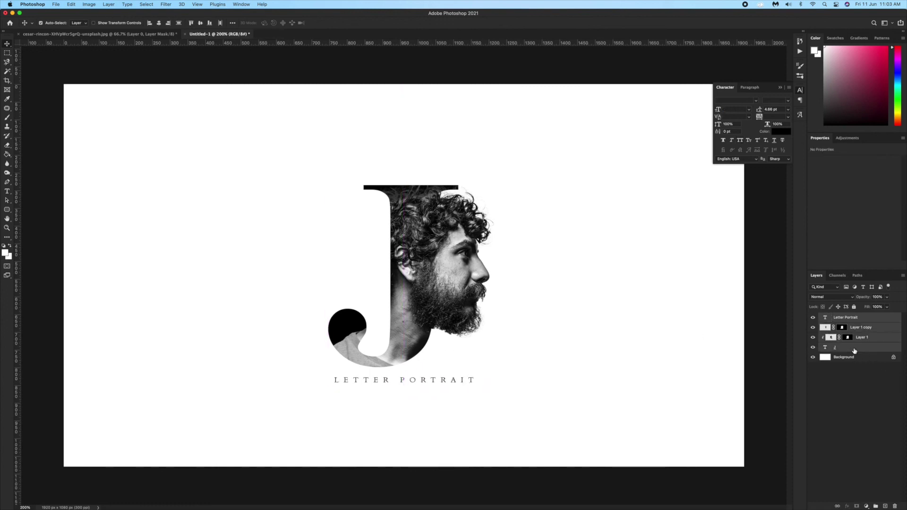
key("ctrl+t")
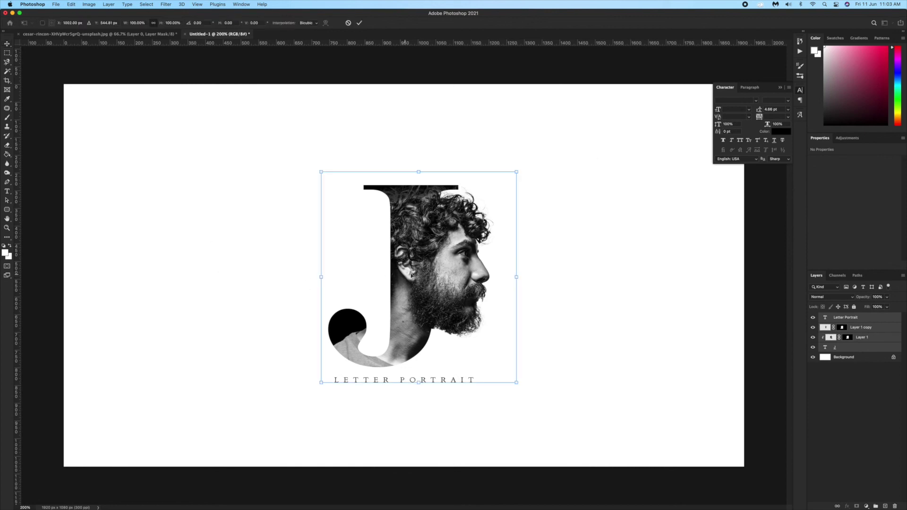
left_click_drag(437, 265, 436, 262)
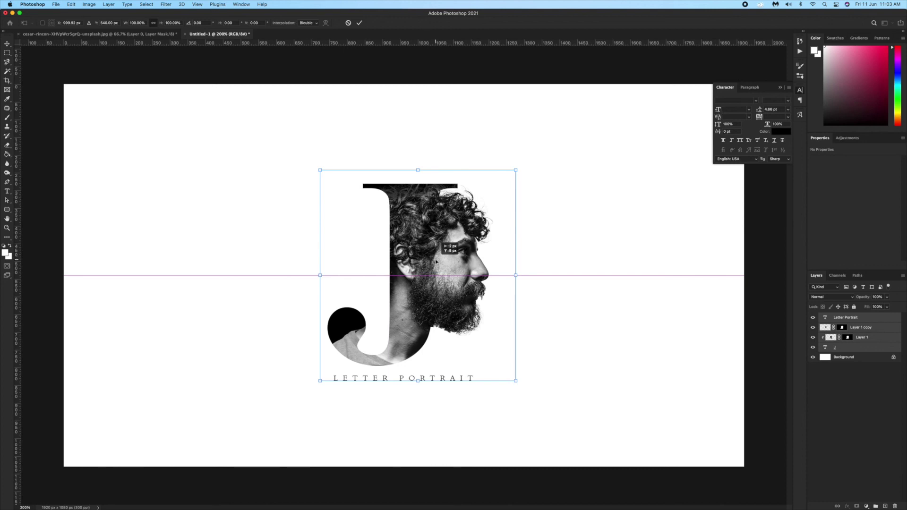
left_click_drag(436, 262, 436, 260)
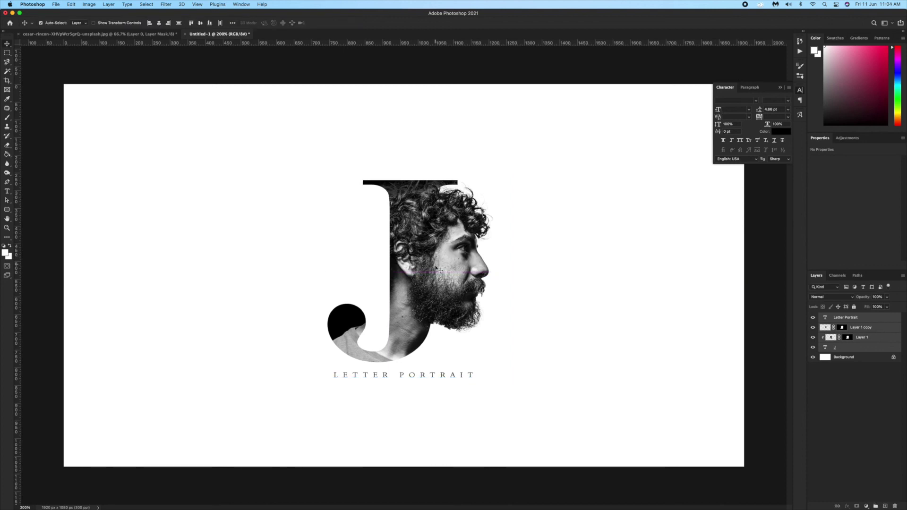